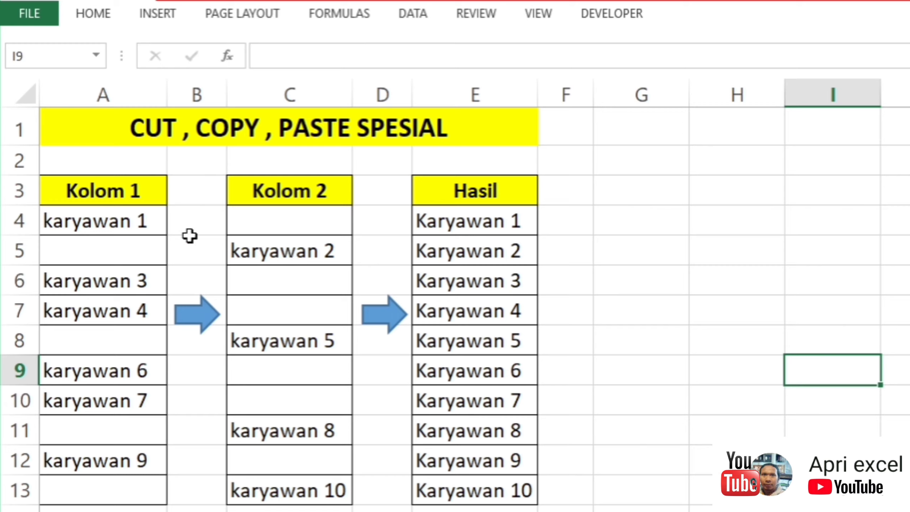
left_click(117, 222)
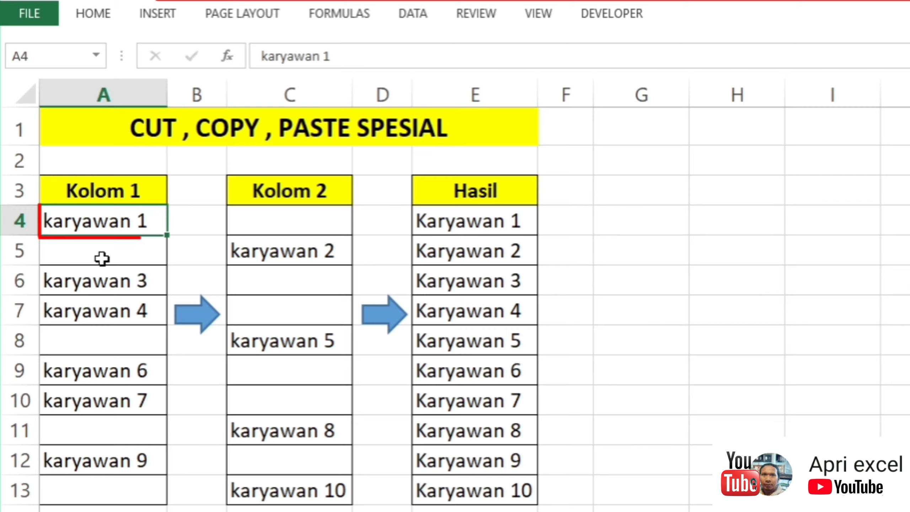
left_click(278, 221)
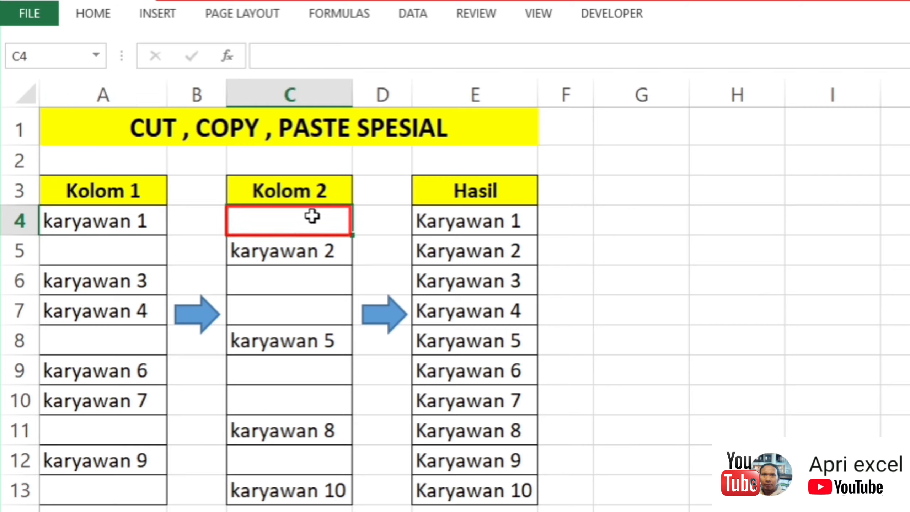
left_click_drag(462, 192, 487, 489)
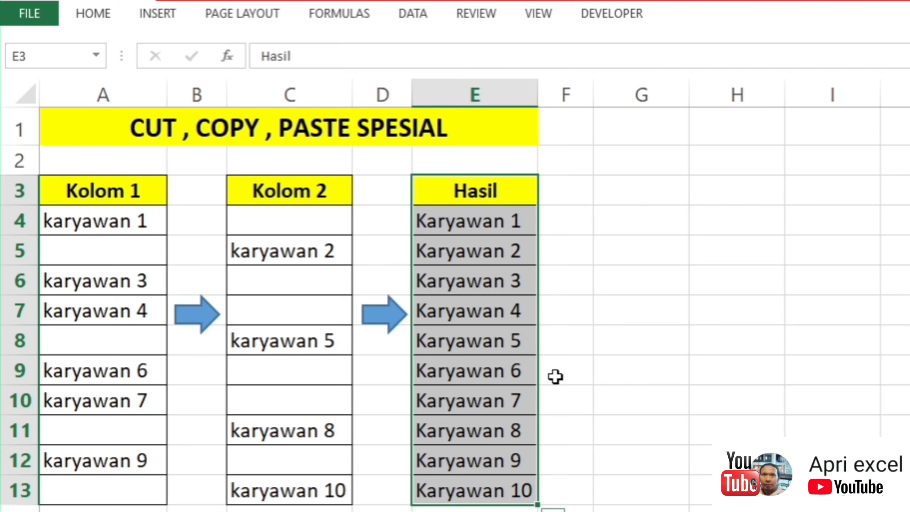
Step: Try copying the entry from A4 into the empty cell C4, and clear C4 again
left_click(149, 229)
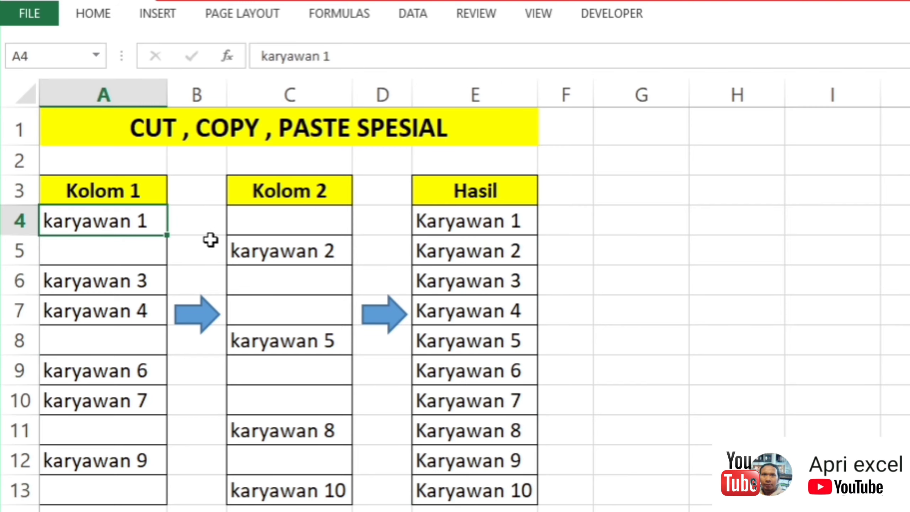
key("ctrl+c")
left_click(290, 225)
key("ctrl+v")
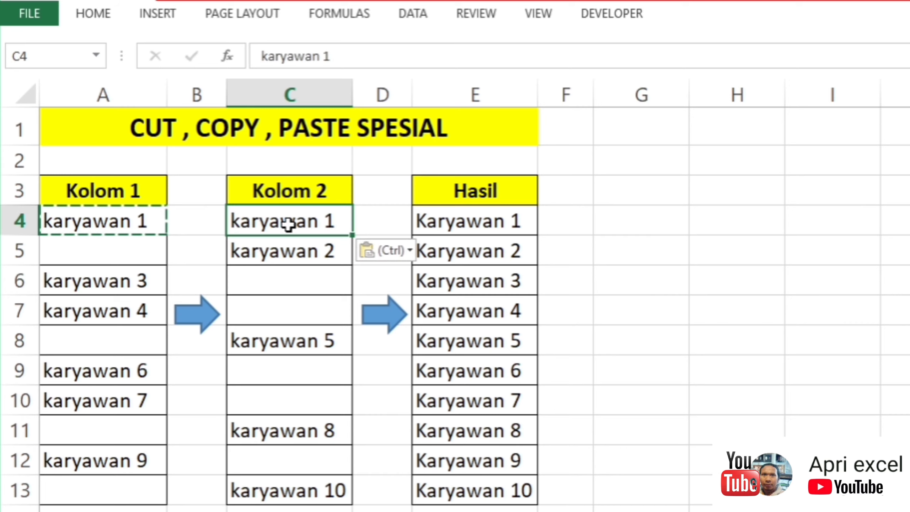
key("Delete")
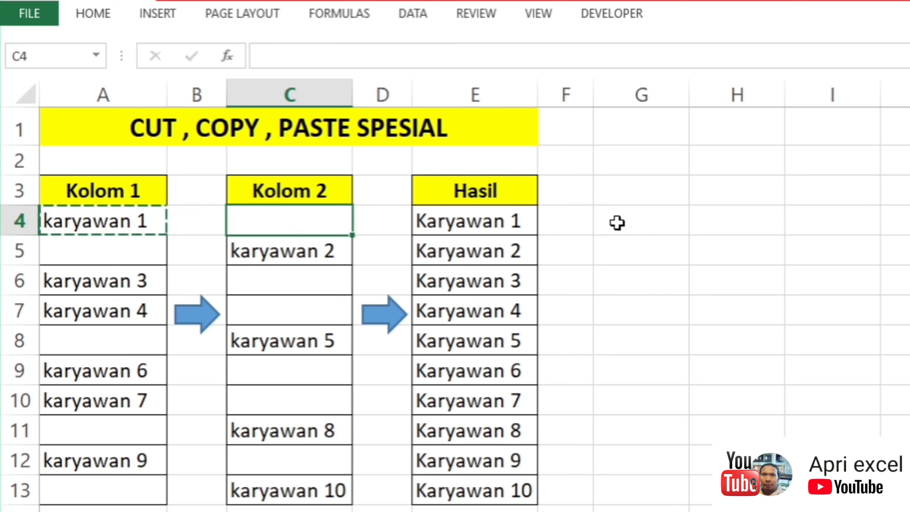
left_click(629, 223)
Step: Merge the Kolom 1 entries A4:A13 into Kolom 2 from C4 using Paste Special with Skip blanks enabled
left_click(137, 222)
left_click_drag(137, 222, 142, 489)
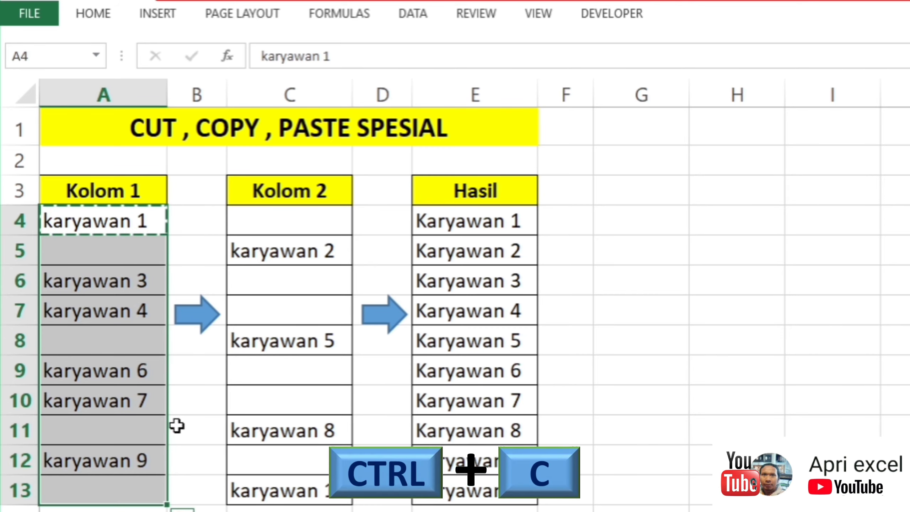
key("ctrl+c")
left_click(323, 219)
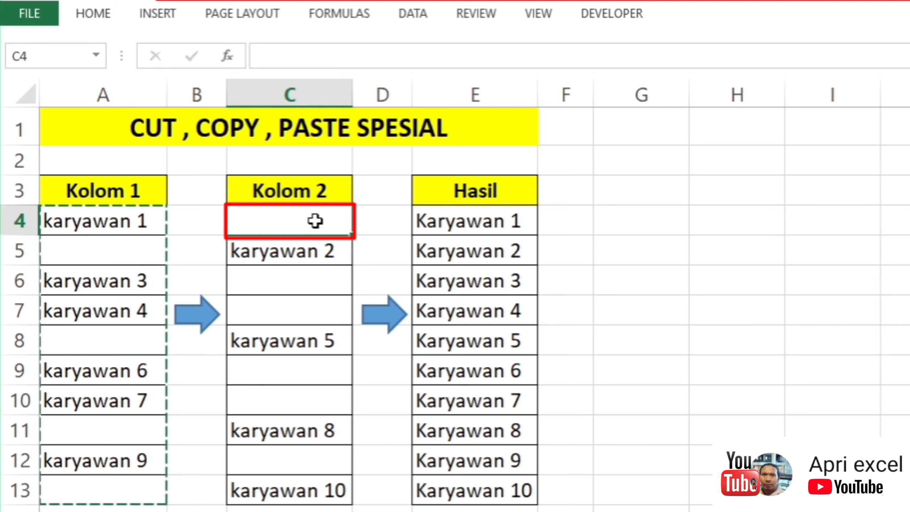
right_click(314, 221)
mouse_move(361, 333)
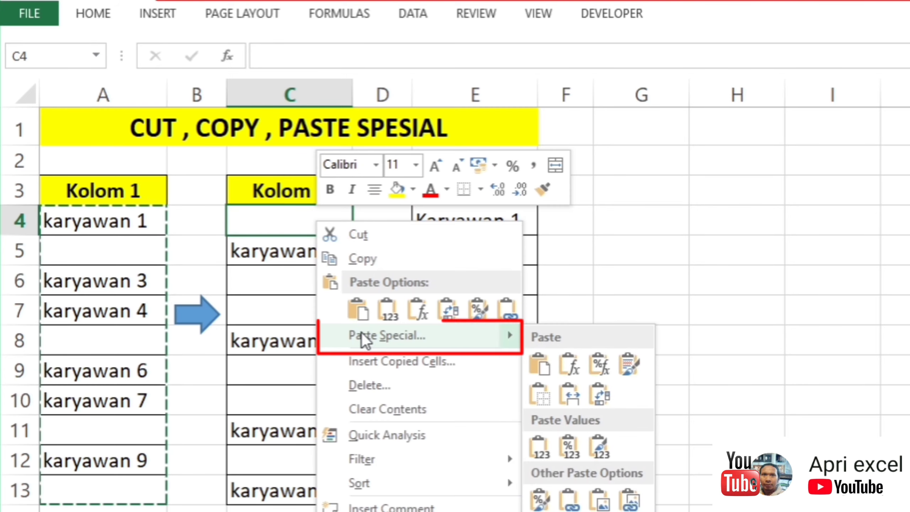
left_click(361, 333)
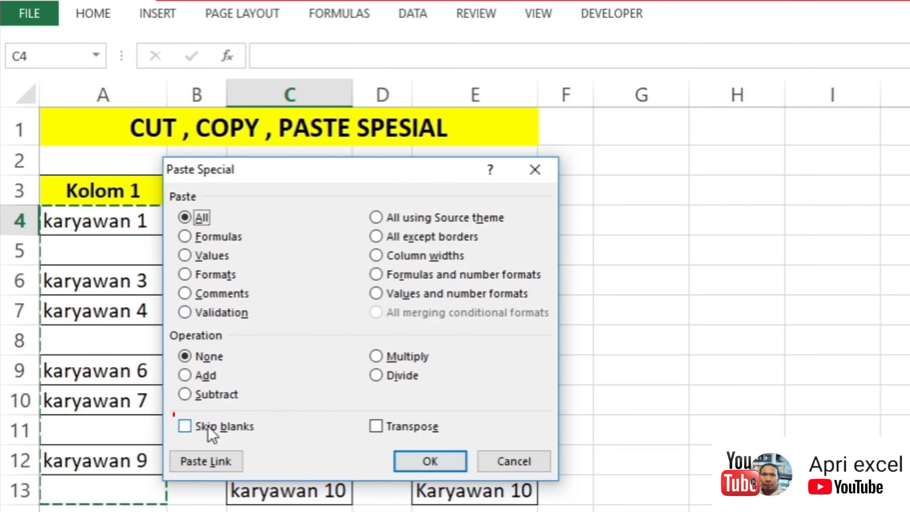
left_click(189, 427)
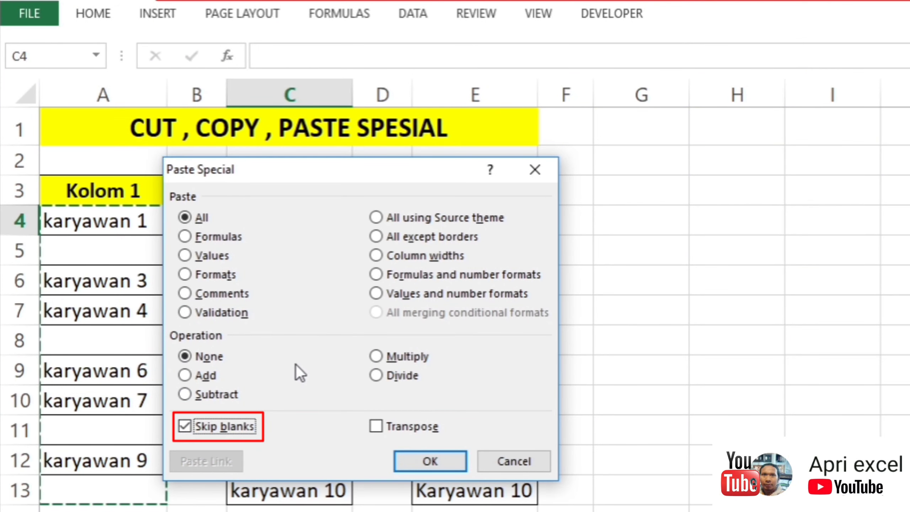
left_click(428, 460)
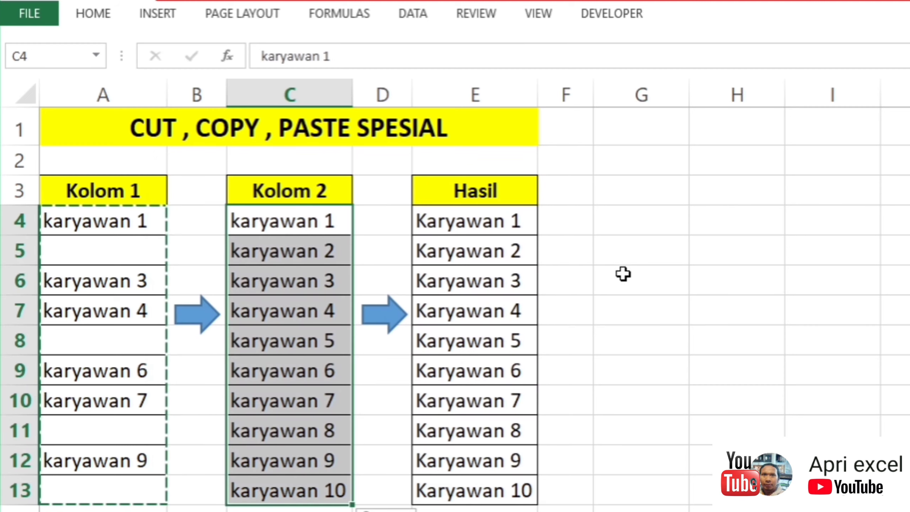
left_click(623, 274)
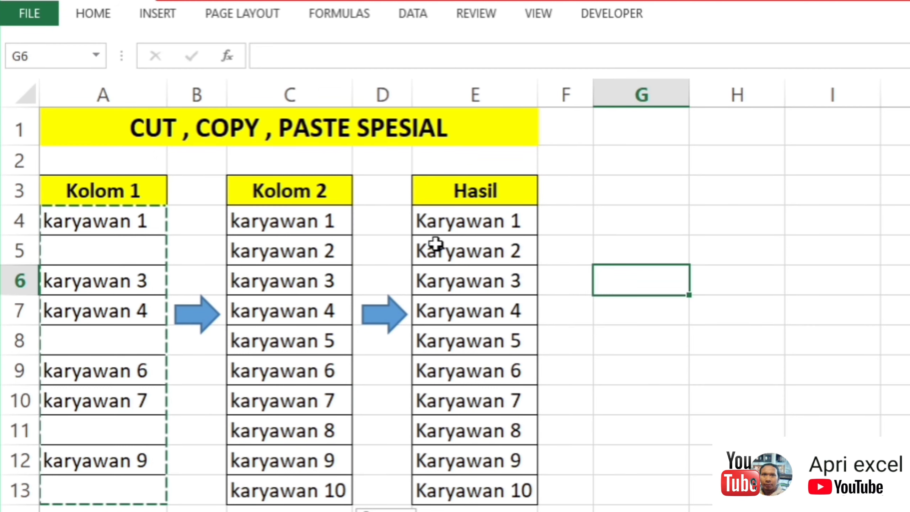
left_click_drag(394, 161, 464, 477)
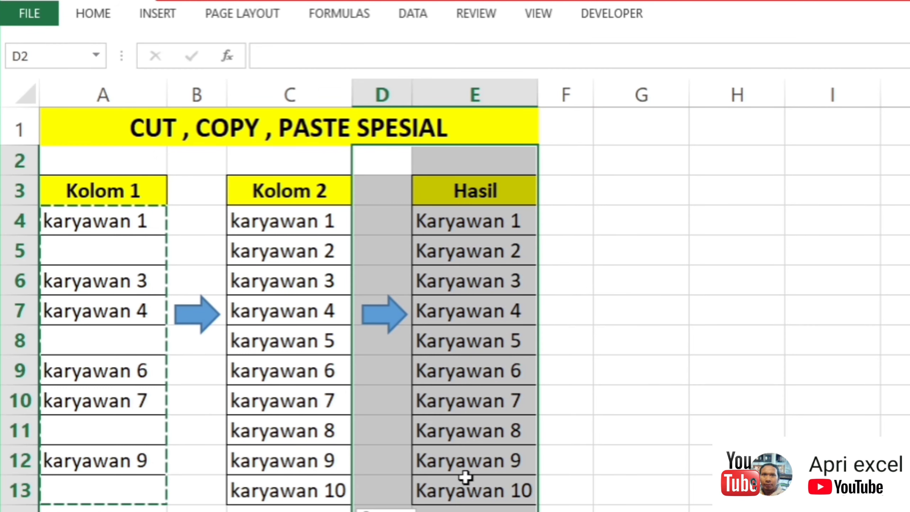
left_click(401, 389)
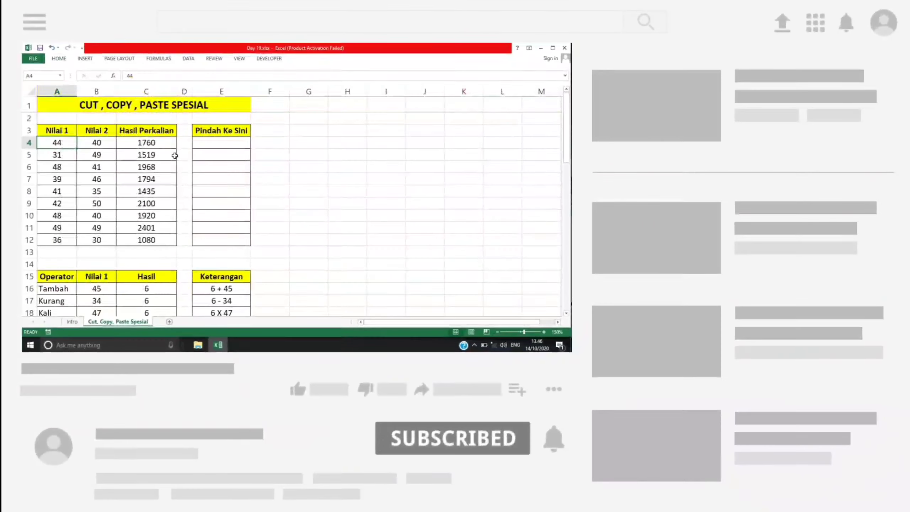
Step: Try a regular paste of the Hasil Perkalian results C4:C12 into the Pindah Ke Sini column at E4, and undo it
left_click(146, 145)
left_click_drag(146, 143, 152, 238)
key("ctrl+c")
left_click(221, 143)
key("ctrl+v")
double_click(222, 143)
key("ctrl+z")
left_click(269, 167)
Step: Copy the Hasil Perkalian results C4:C12 and paste only their values into the Pindah Ke Sini column from E4
left_click_drag(152, 143, 158, 239)
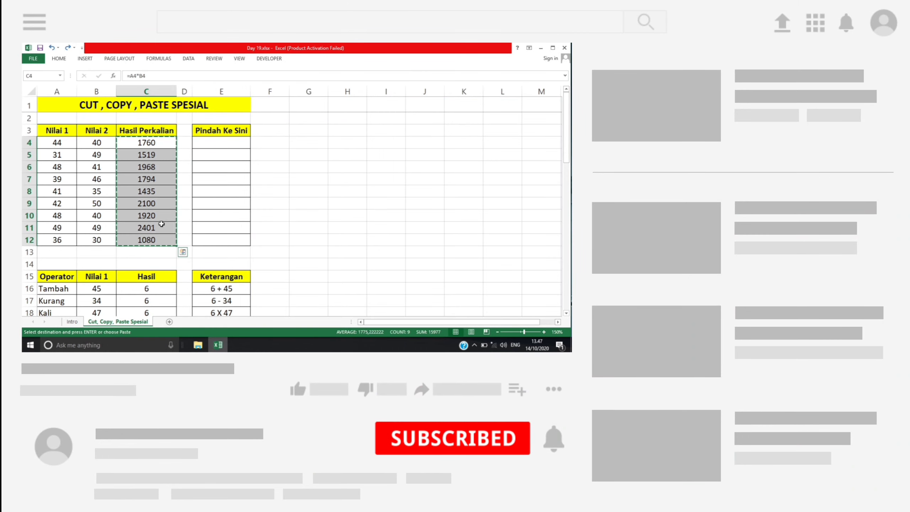
key("ctrl+c")
left_click(210, 142)
key("ctrl+alt+v")
key("v")
left_click_drag(222, 126, 239, 127)
left_click(285, 246)
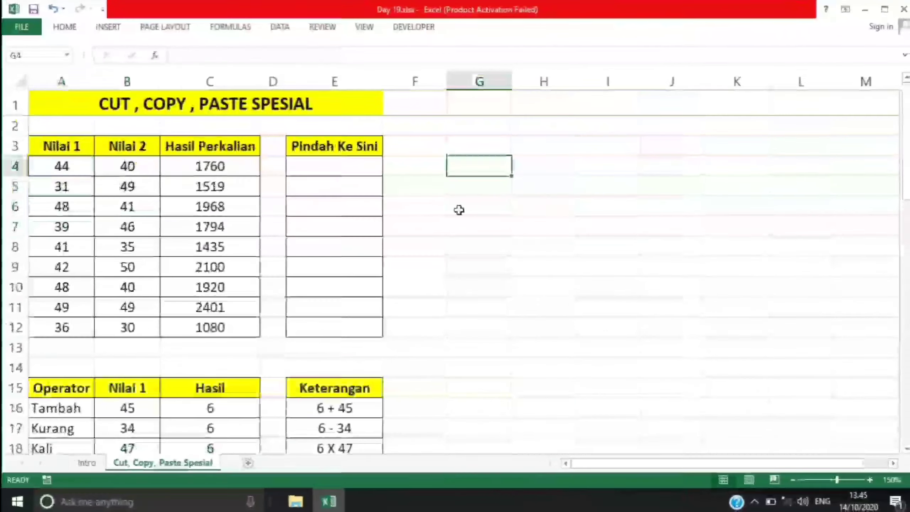
left_click(458, 210)
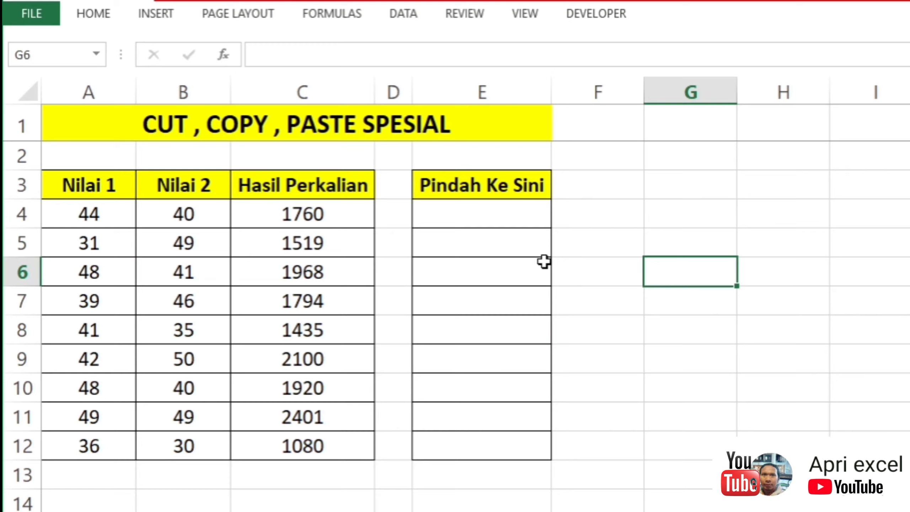
Step: Examine the cut, copy and paste commands offered for cell A4
left_click(108, 216)
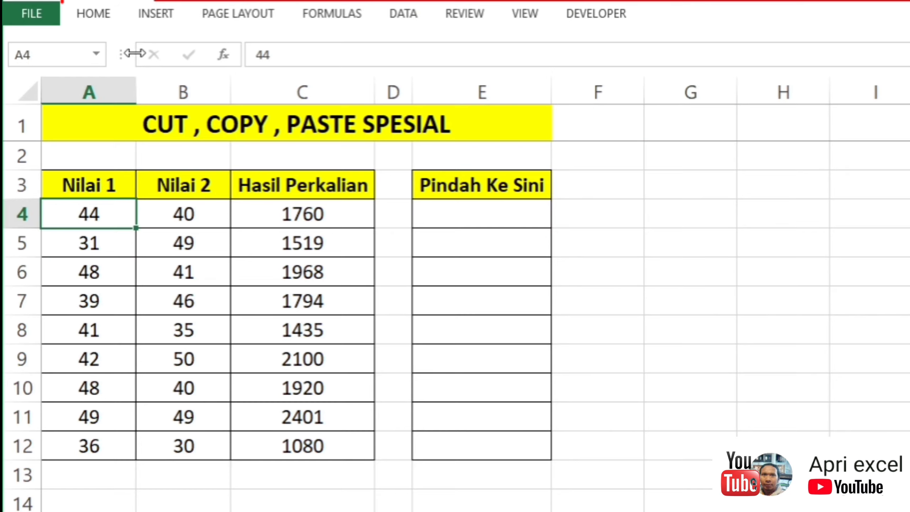
left_click(104, 19)
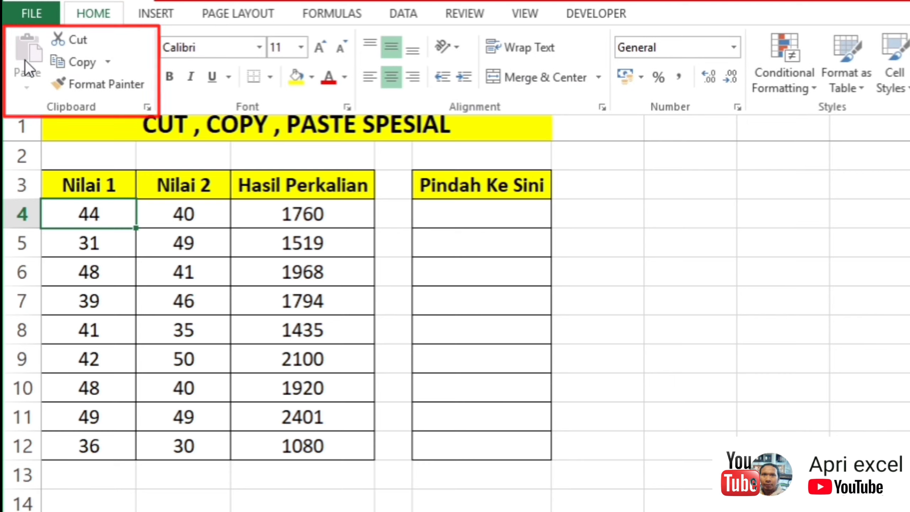
left_click(177, 233)
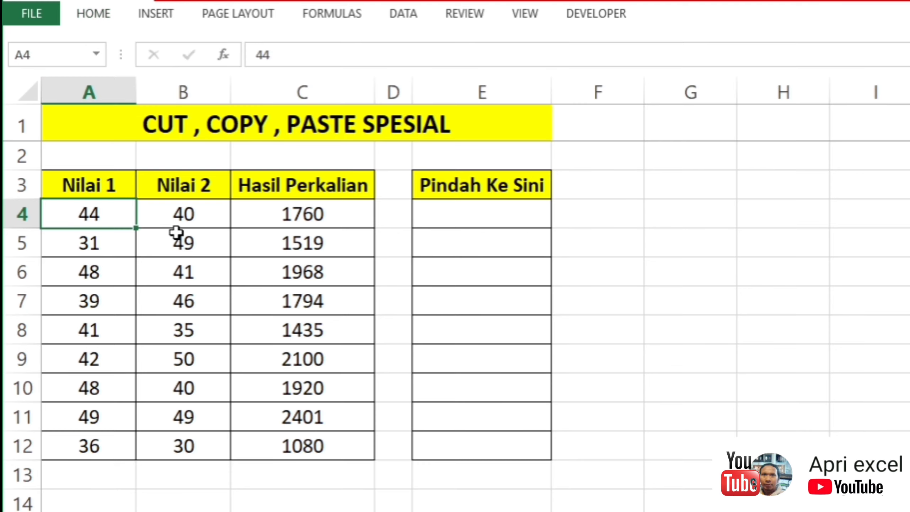
right_click(96, 214)
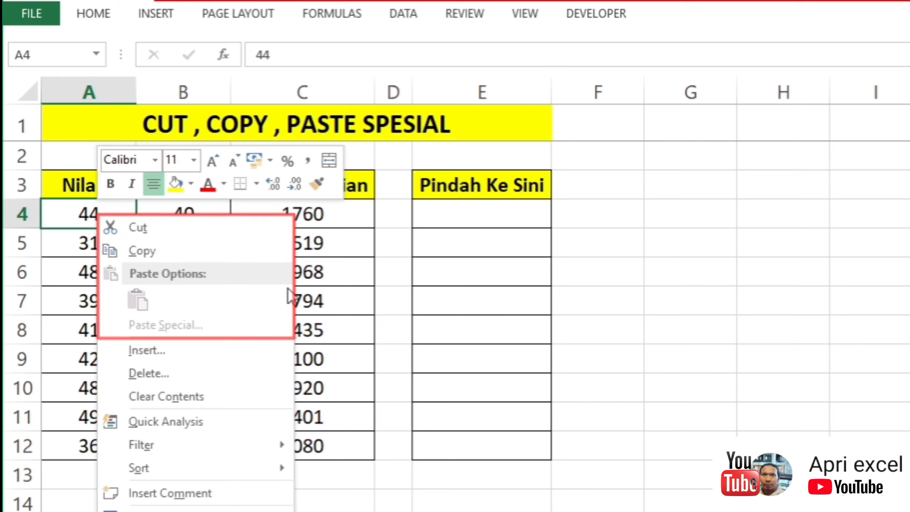
key("Escape")
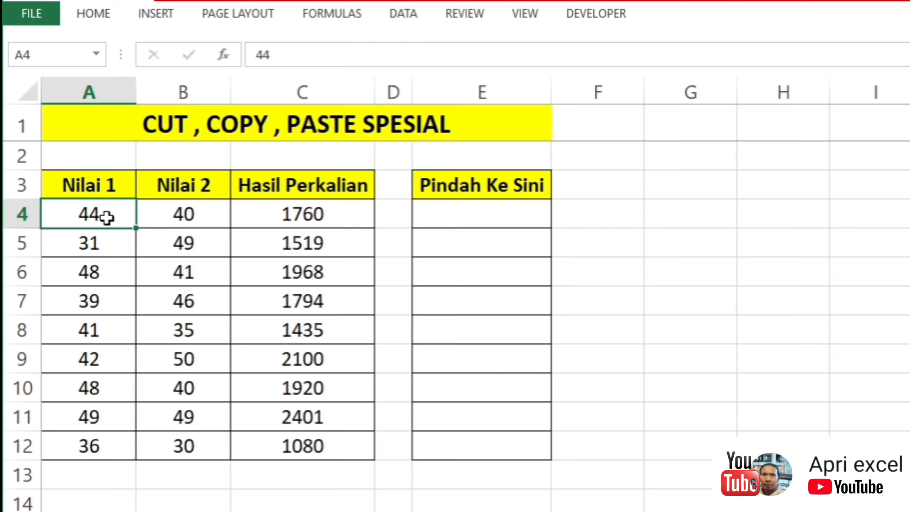
key("ctrl+c")
key("ctrl+v")
left_click(402, 127)
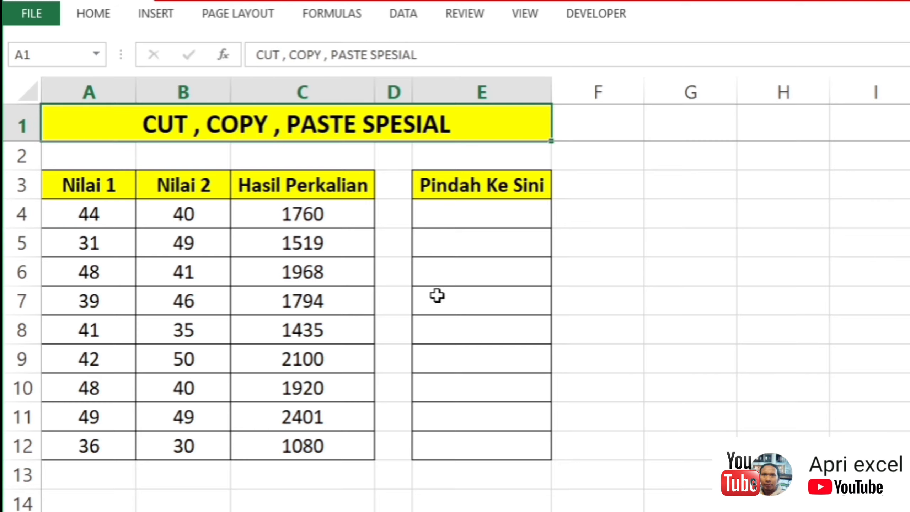
Step: Inspect the formula behind the first Hasil Perkalian result in C4
left_click(220, 214)
left_click(296, 212)
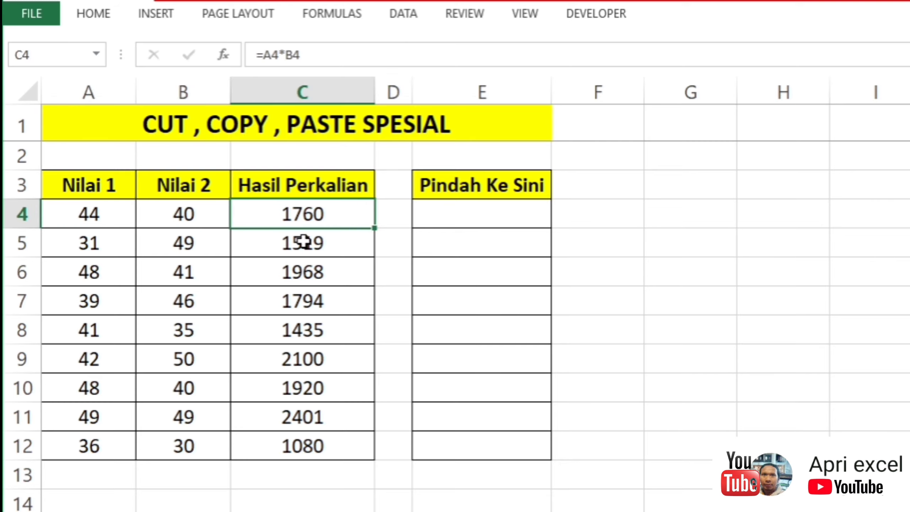
double_click(305, 215)
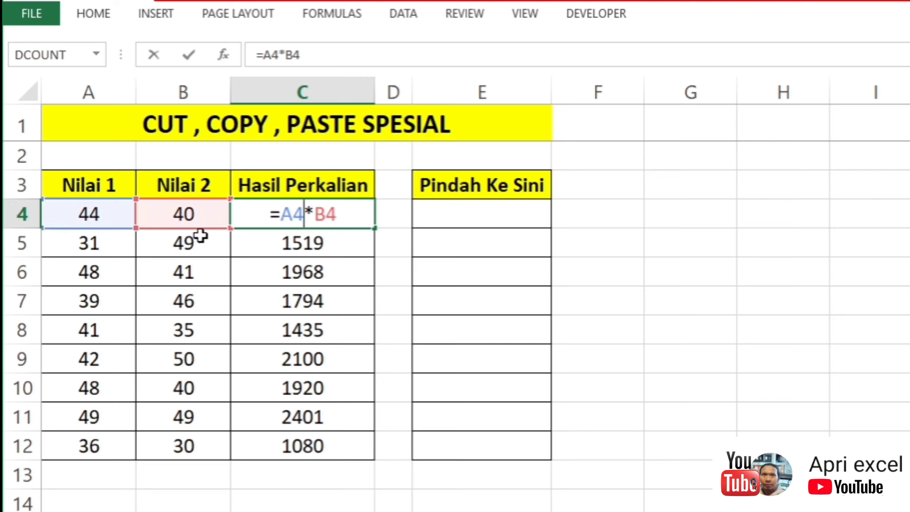
left_click(334, 253)
left_click(274, 280)
Step: Try copying the Hasil Perkalian formulas C4:C12 into the Pindah Ke Sini column from E4 with a regular paste
left_click_drag(286, 213, 324, 448)
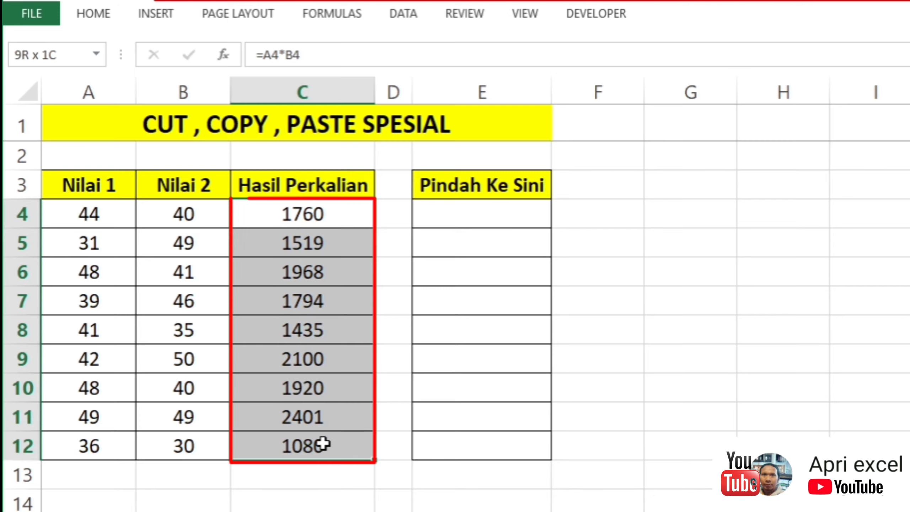
key("ctrl+c")
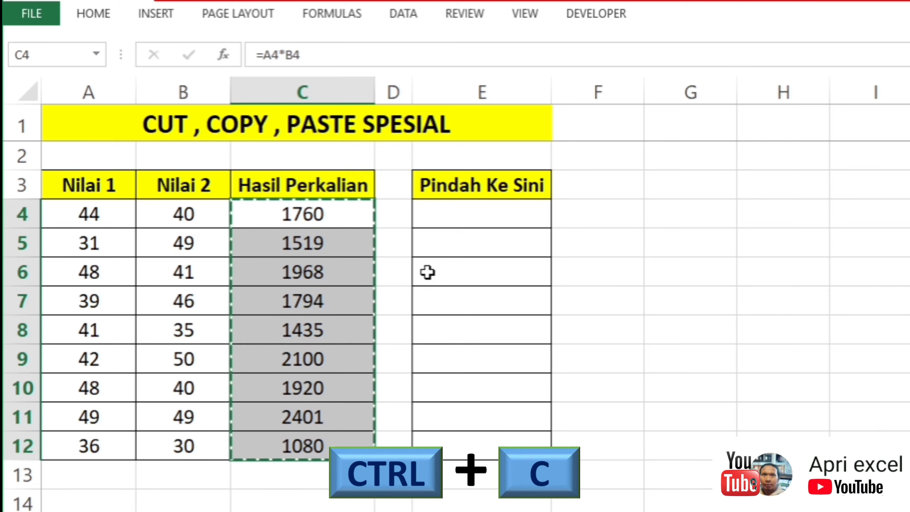
left_click(438, 218)
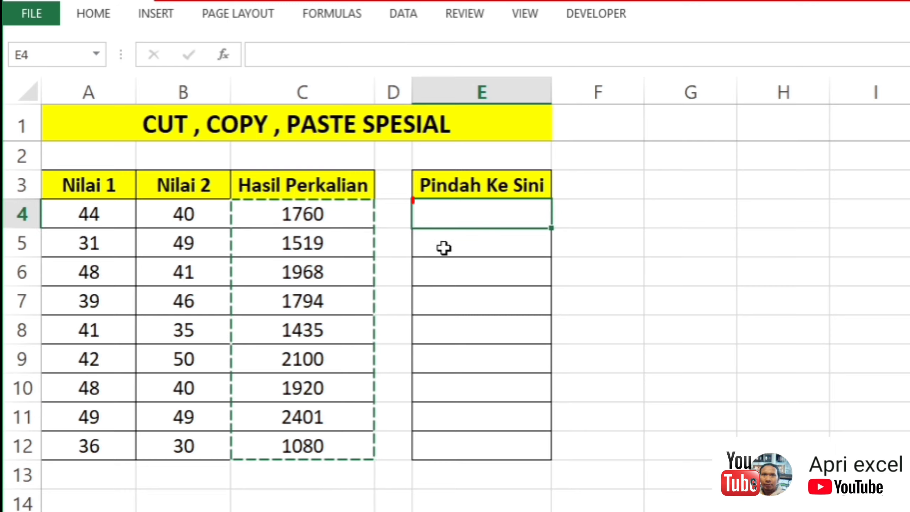
key("ctrl+v")
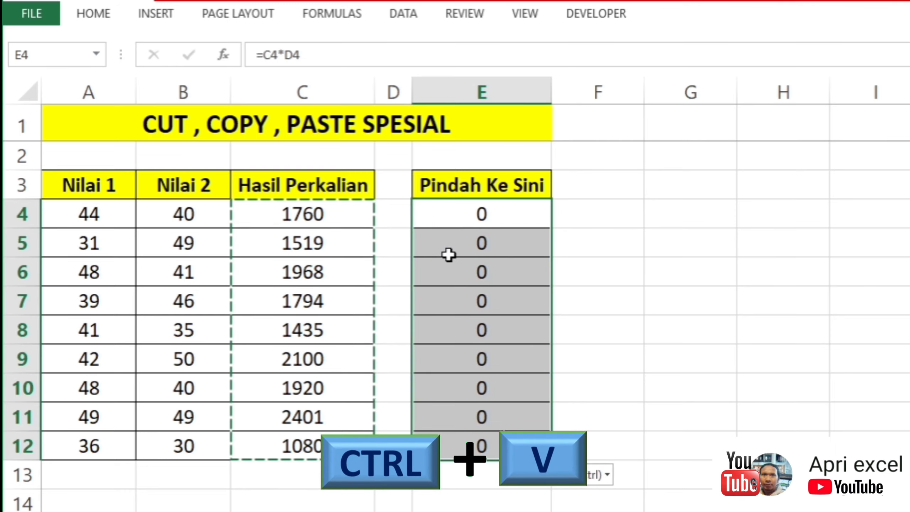
Step: Check which cells the pasted formula in E4 refers to, and undo the paste in the Pindah Ke Sini column
left_click(459, 209)
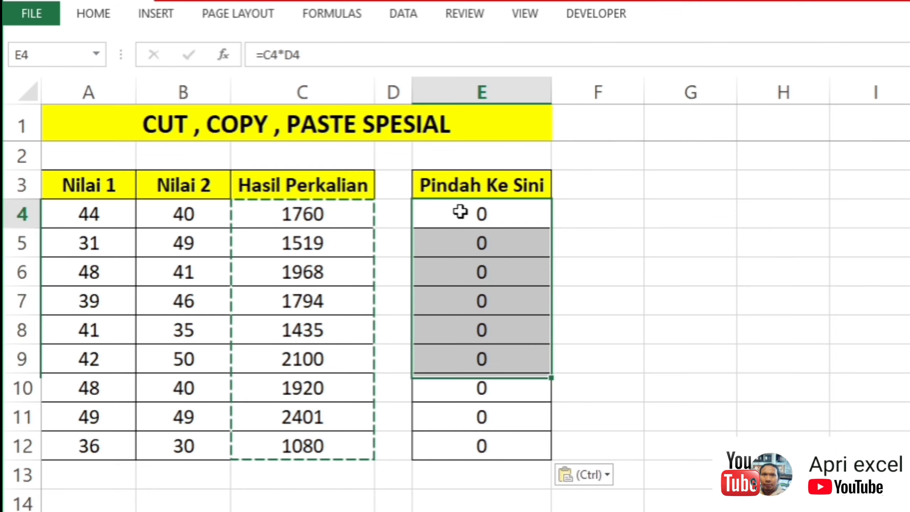
double_click(438, 212)
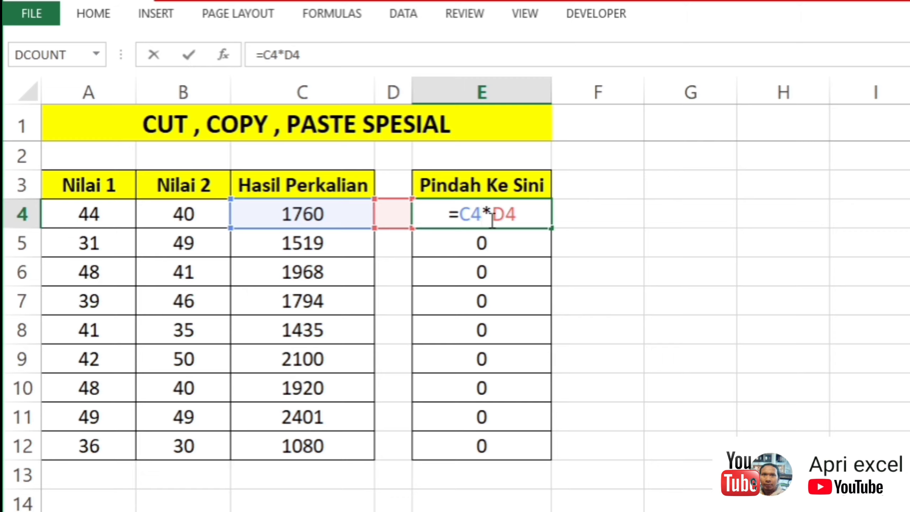
key("Escape")
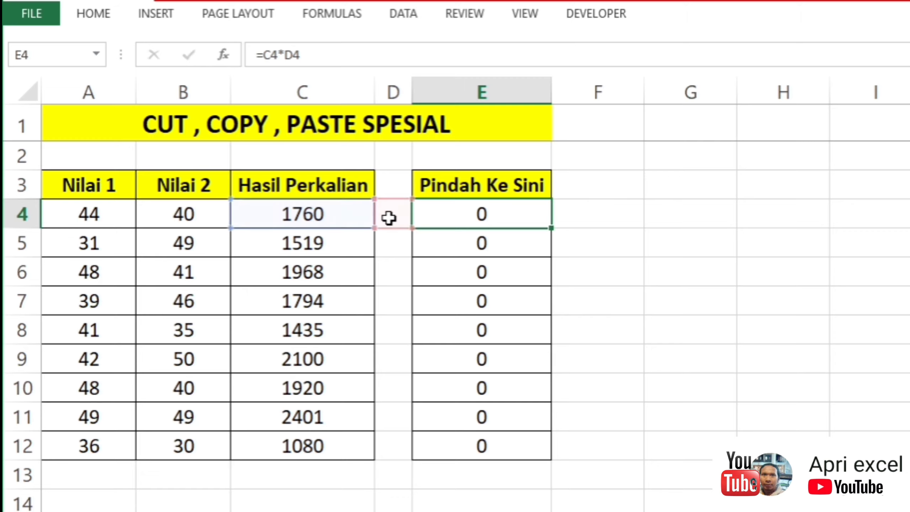
key("ctrl+z")
left_click(593, 266)
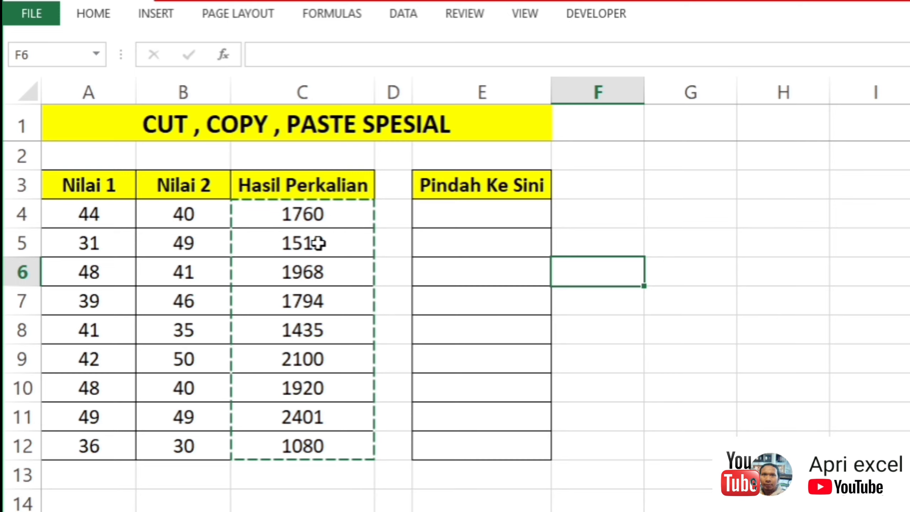
left_click(394, 219)
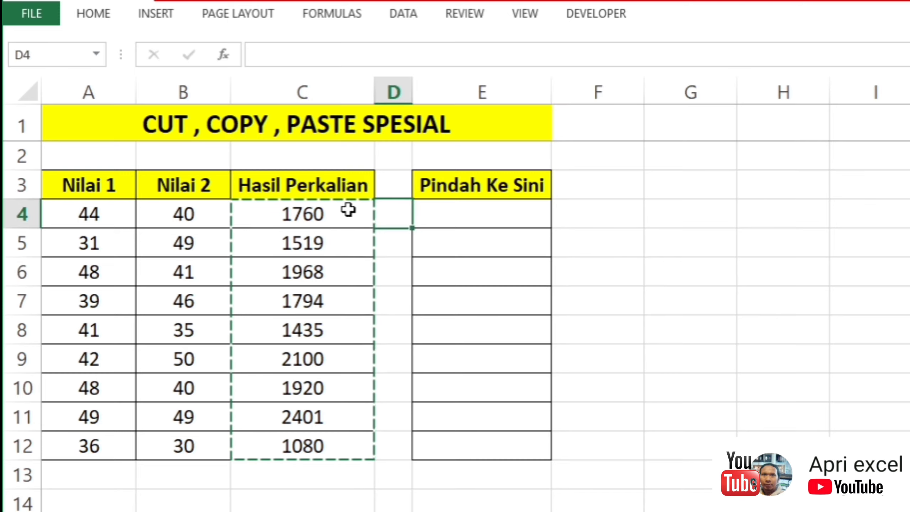
Step: Copy the Hasil Perkalian results C4:C12 and paste them as values only into the Pindah Ke Sini column from E4
left_click_drag(348, 210, 315, 451)
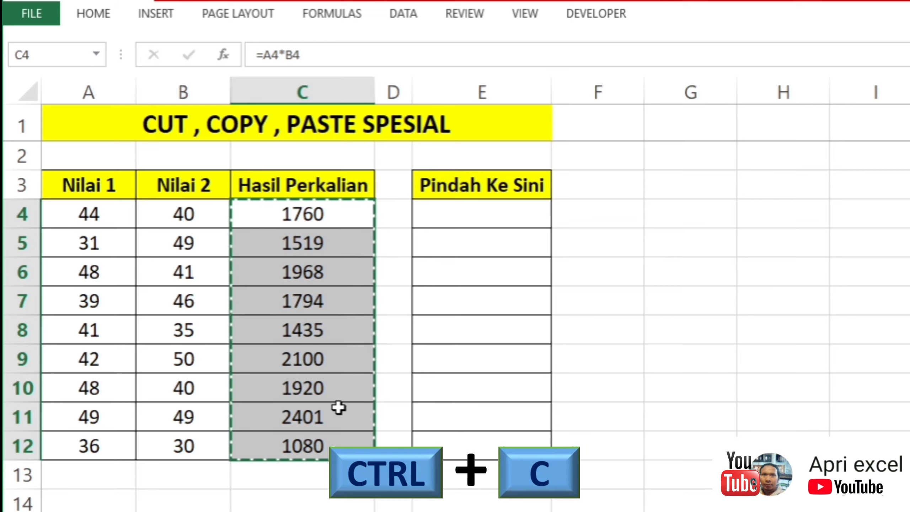
left_click(414, 224)
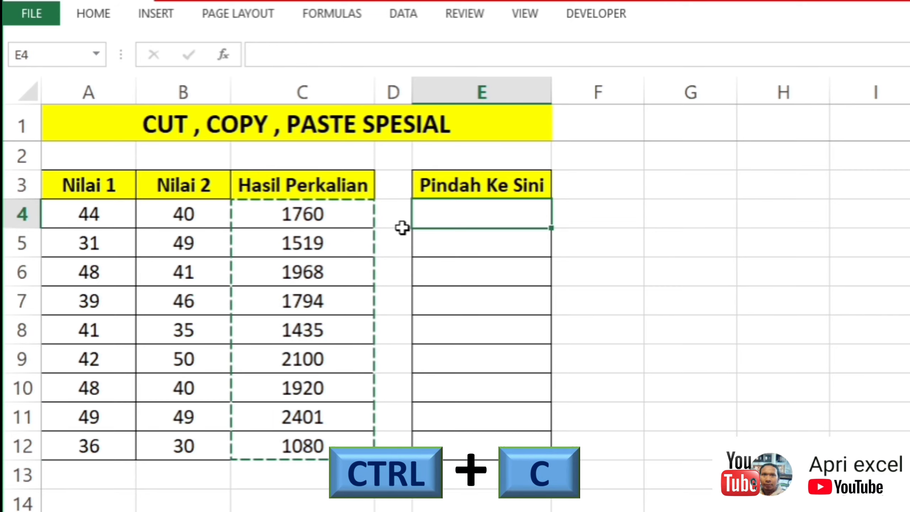
right_click(456, 216)
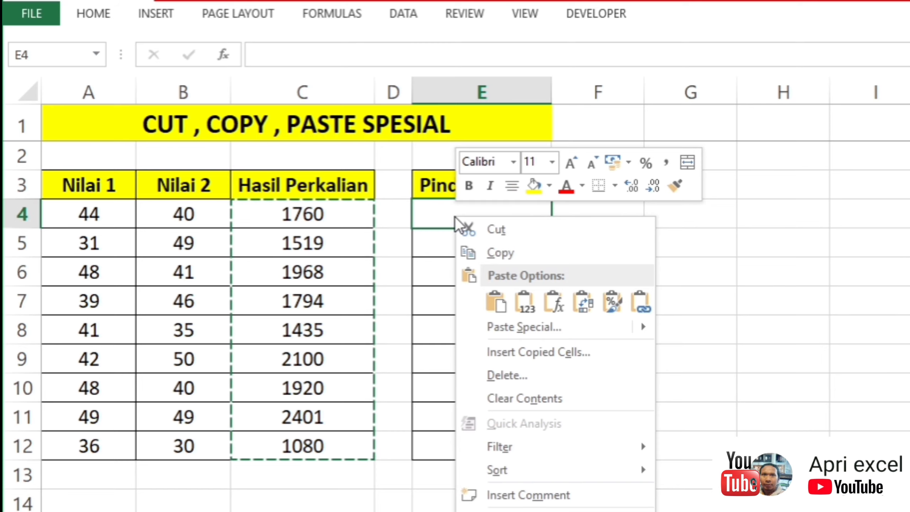
mouse_move(530, 336)
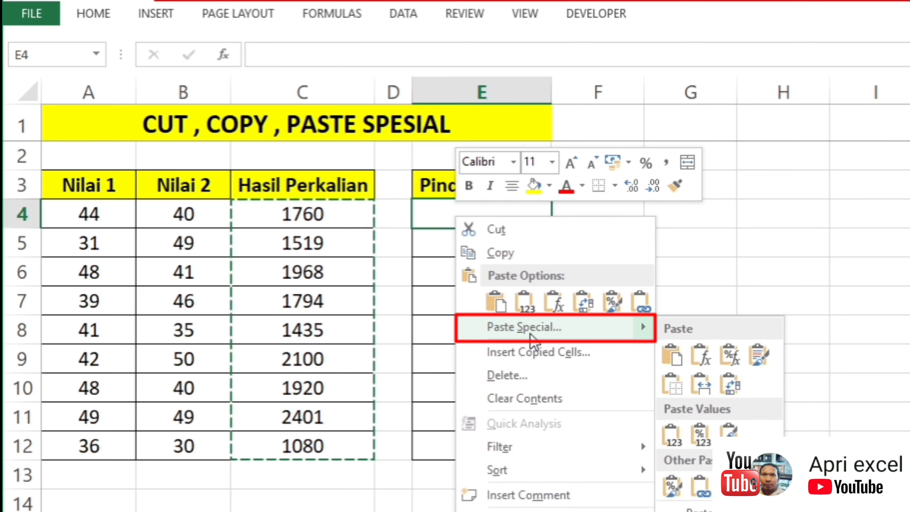
left_click(530, 334)
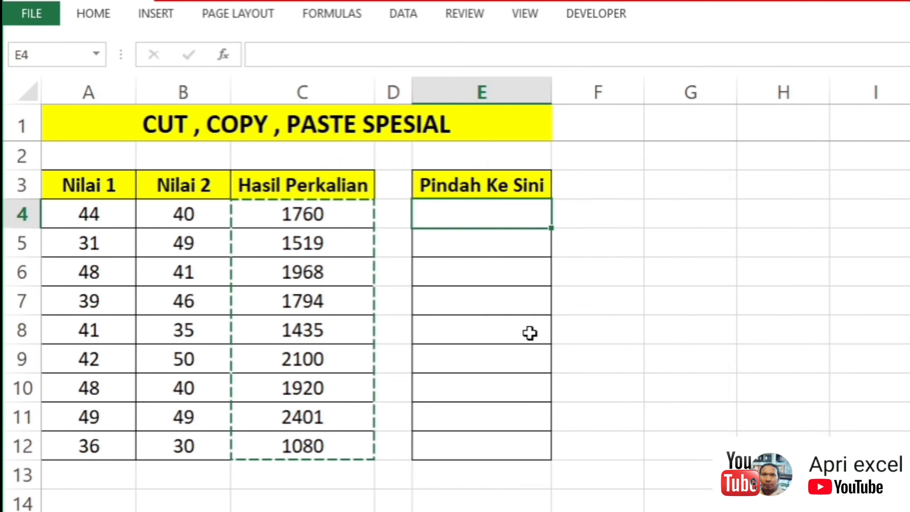
left_click(394, 261)
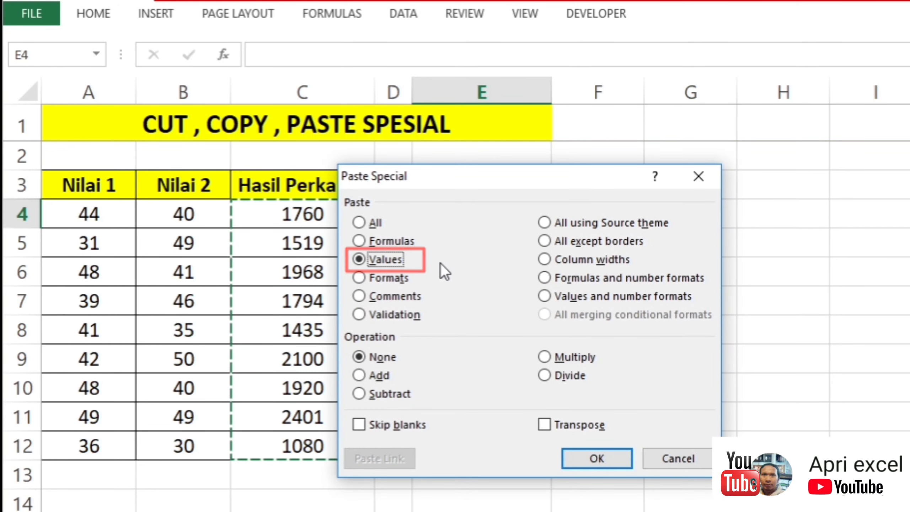
left_click_drag(485, 177, 524, 179)
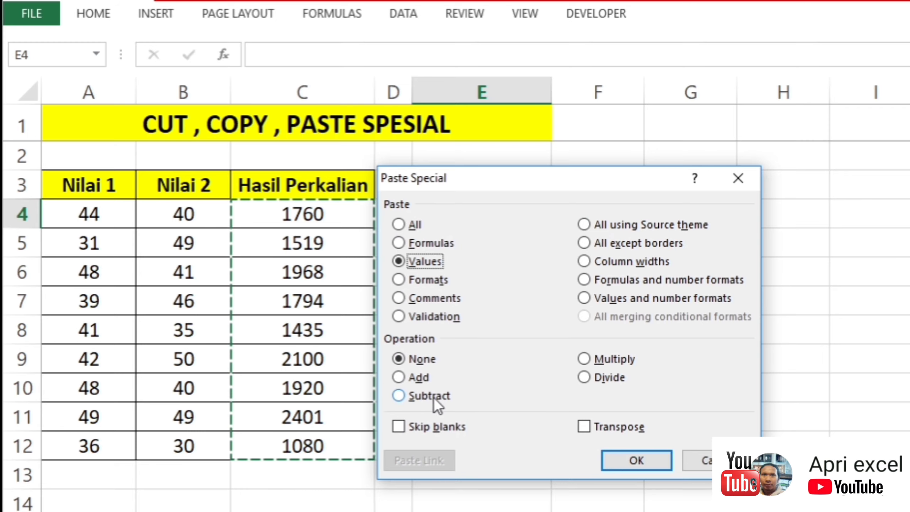
left_click(630, 458)
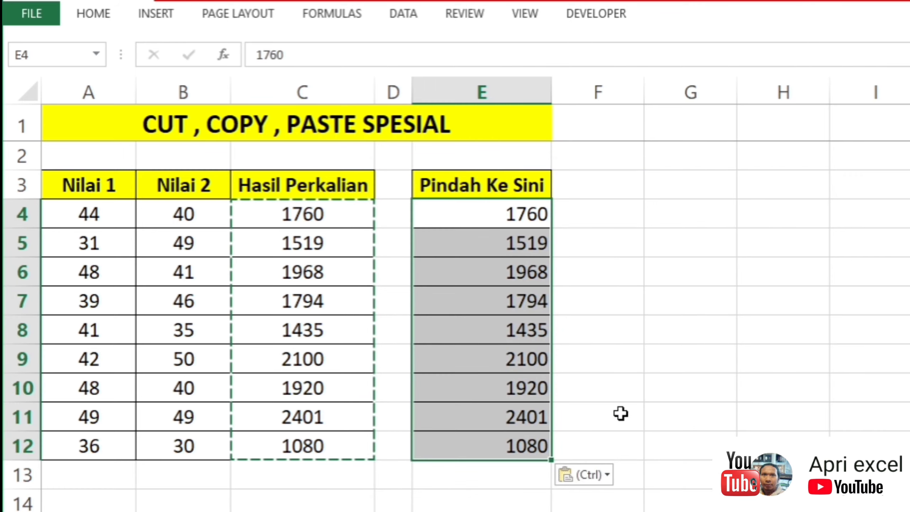
Step: Check whether the pasted cells in the Pindah Ke Sini column, starting with E4, contain plain values or formulas
left_click(578, 329)
left_click_drag(549, 220, 499, 230)
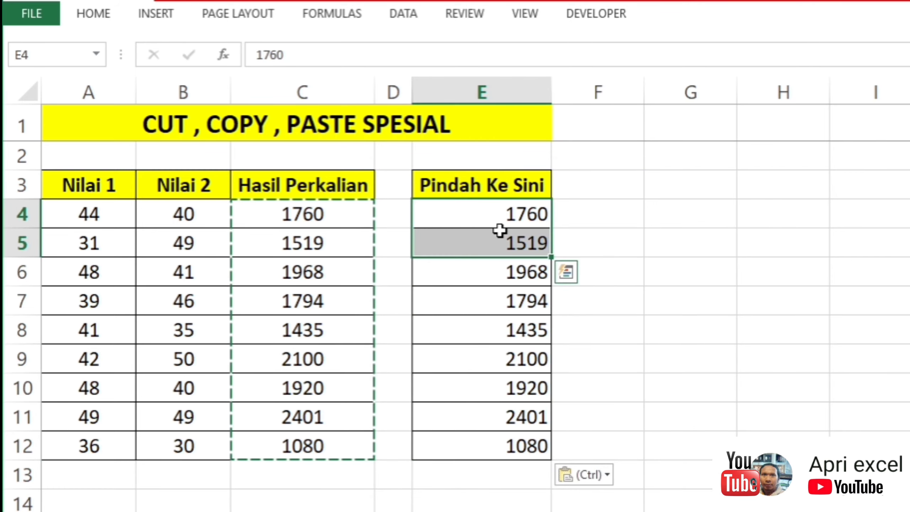
left_click(498, 220)
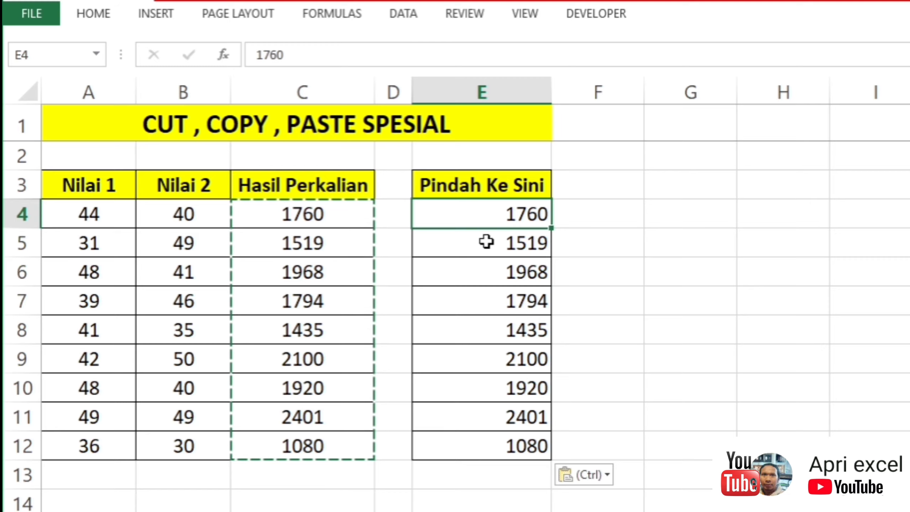
double_click(498, 219)
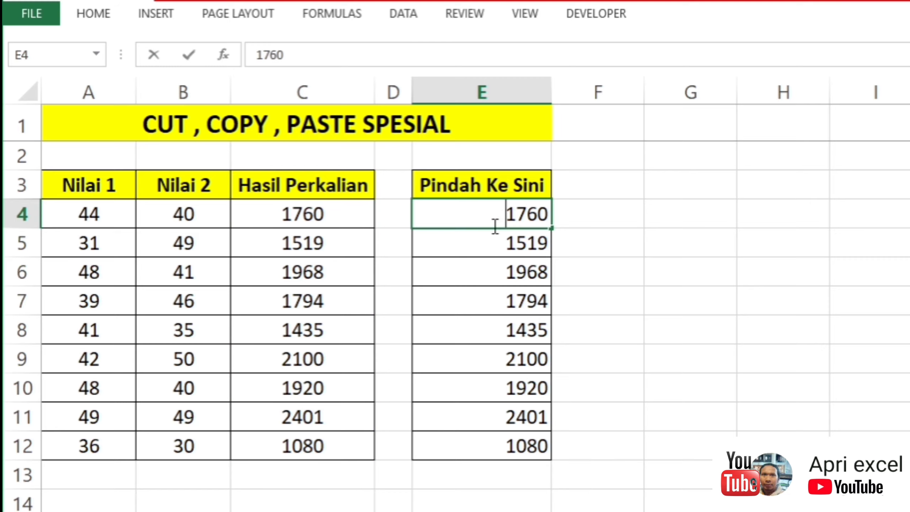
left_click(440, 278)
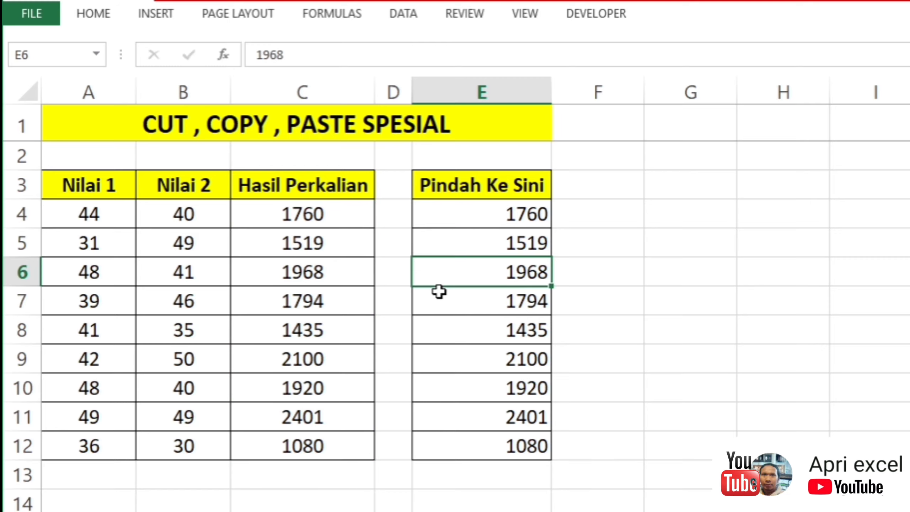
Step: Copy the Tambah row's Nilai 1 value in B16 and open the Paste Special options for Hasil cell C16
scroll(465, 293, "down", 4)
left_click(480, 244)
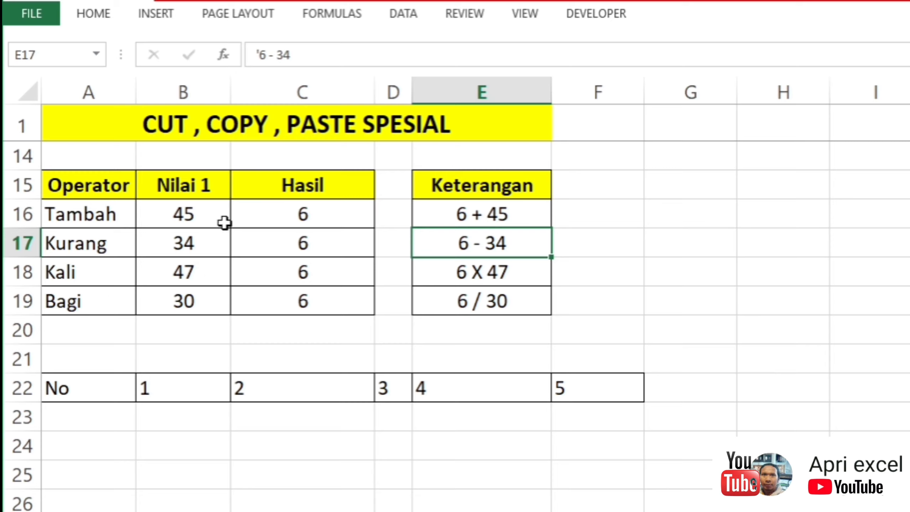
left_click(188, 203)
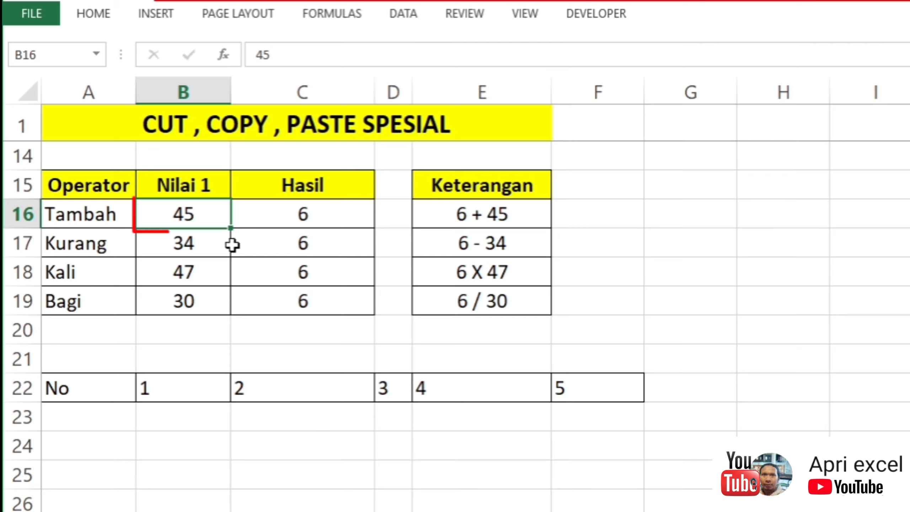
key("ctrl+c")
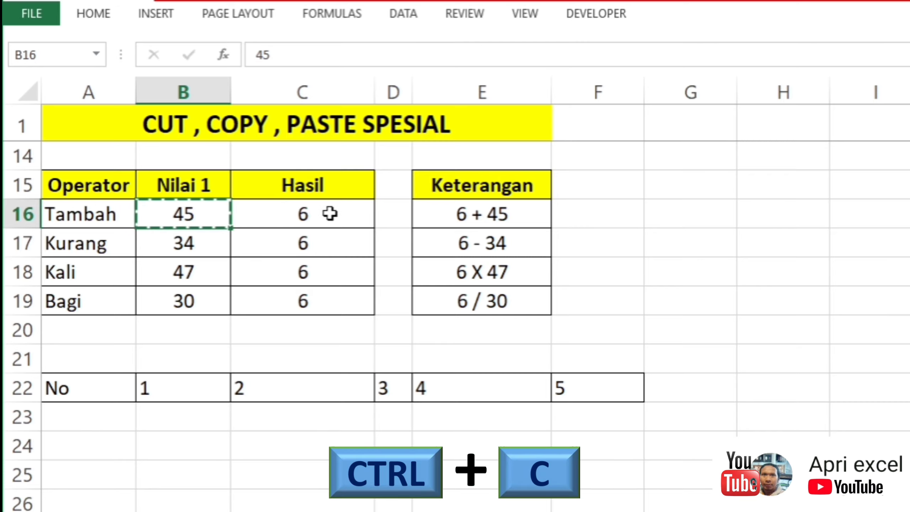
right_click(329, 214)
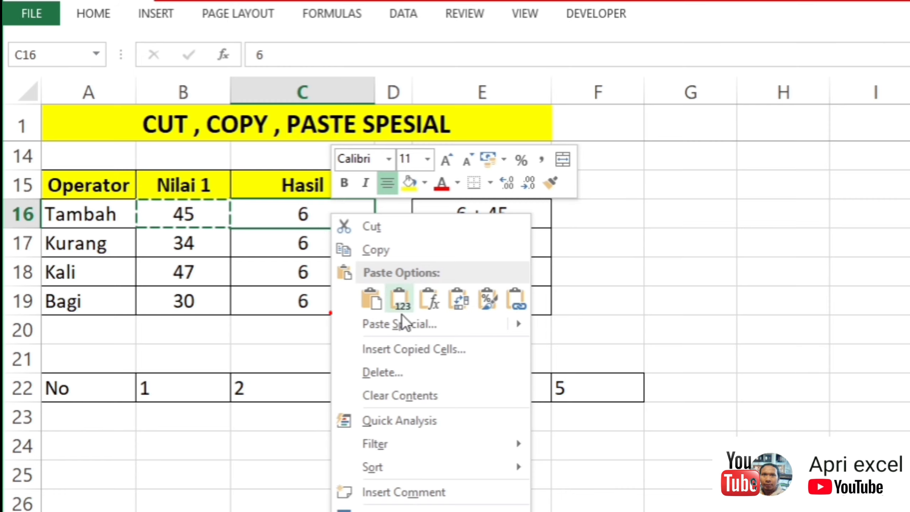
left_click(425, 325)
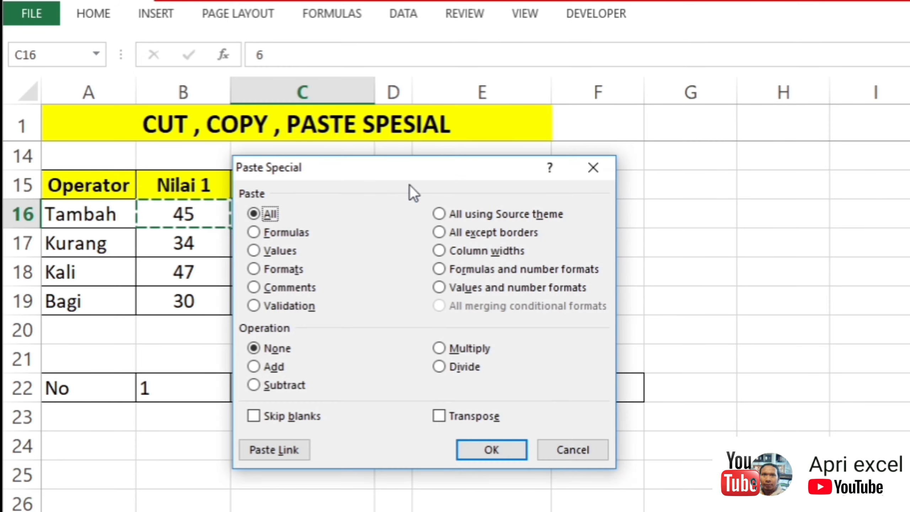
left_click_drag(383, 166, 528, 127)
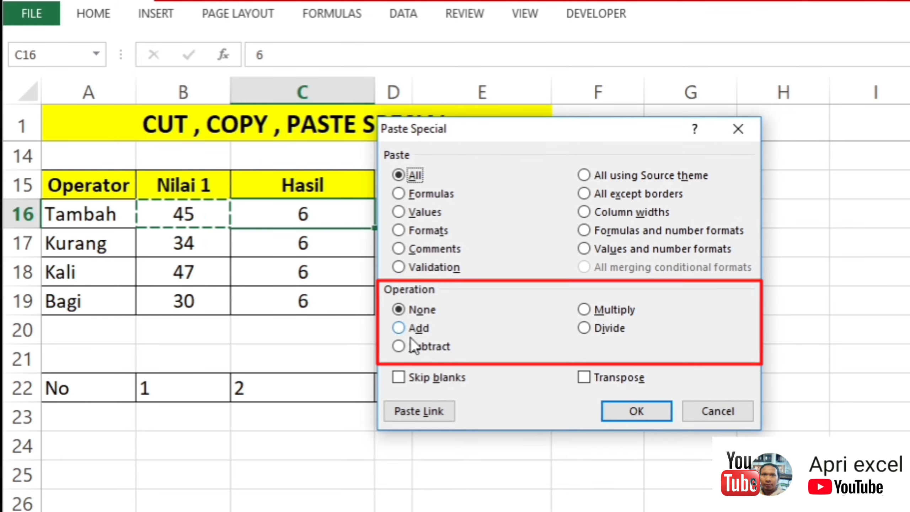
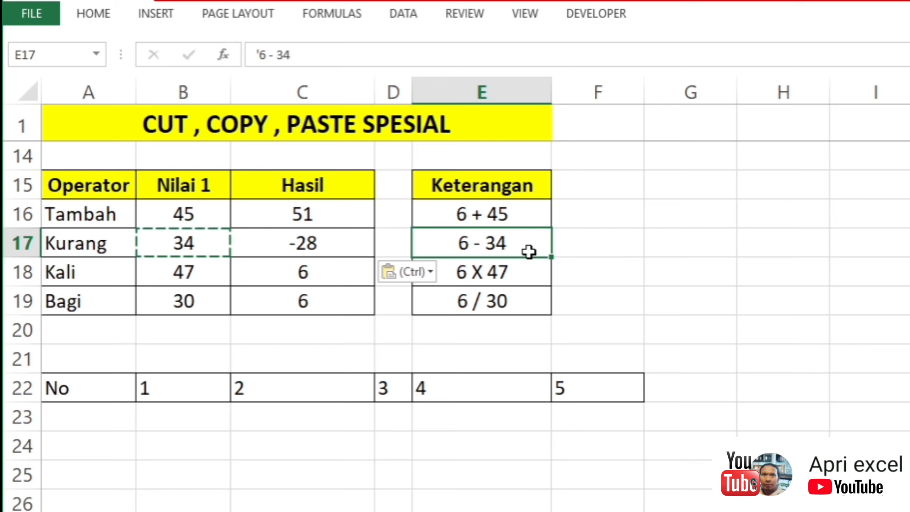
Step: Copy the Kali row's Nilai 1 value in B18 and paste it into Hasil cell C18 with the Multiply operation
left_click(191, 283)
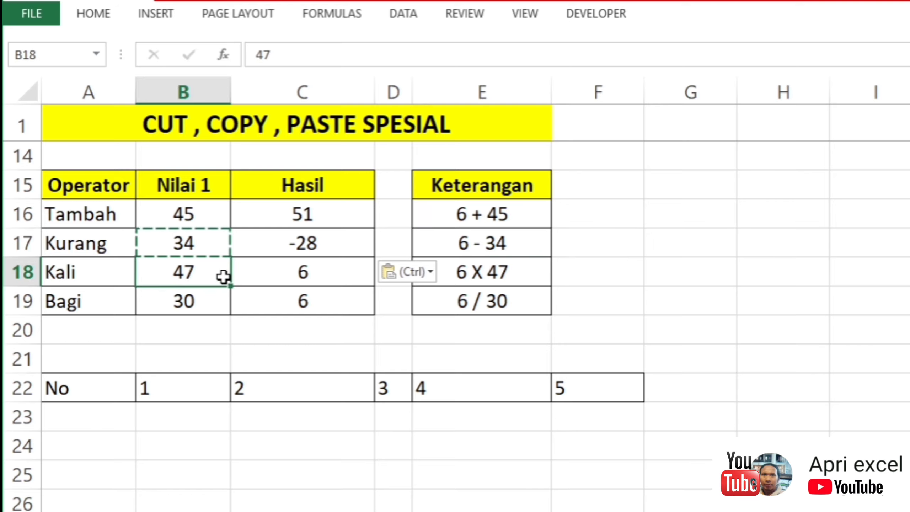
key("ctrl+c")
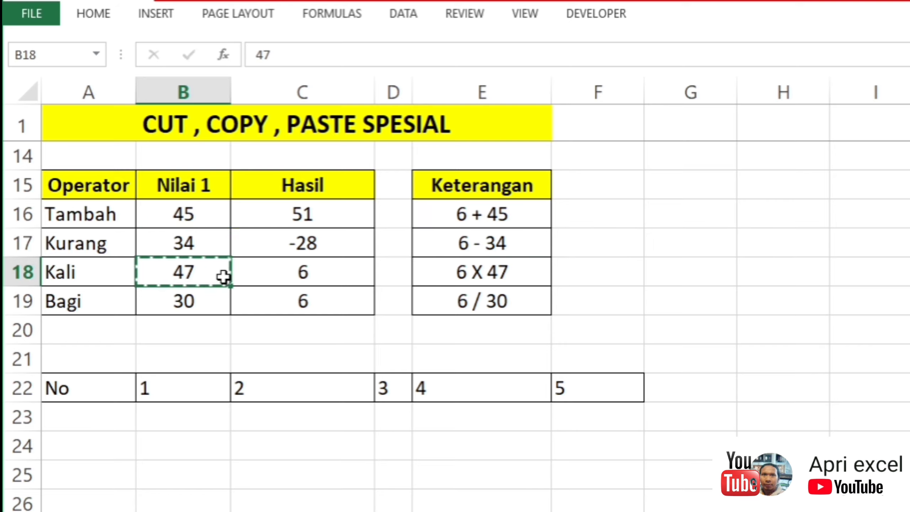
left_click(307, 275)
right_click(307, 273)
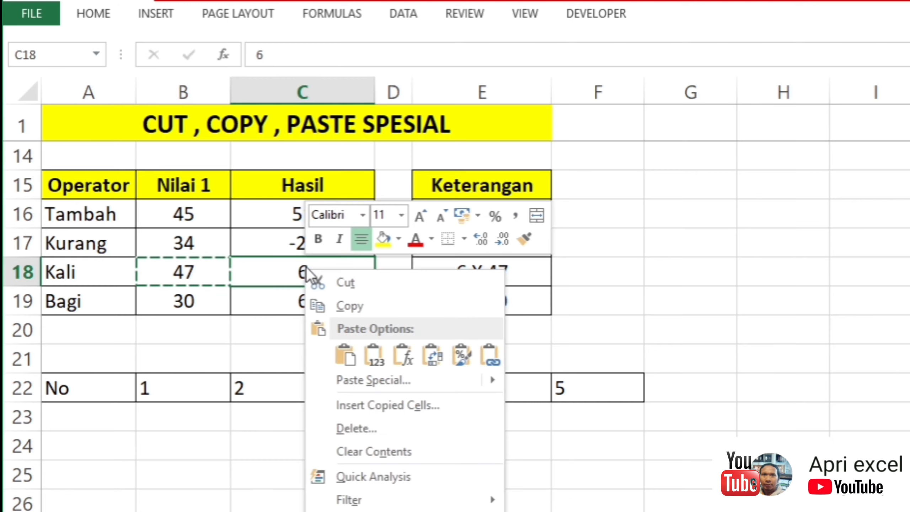
left_click(376, 381)
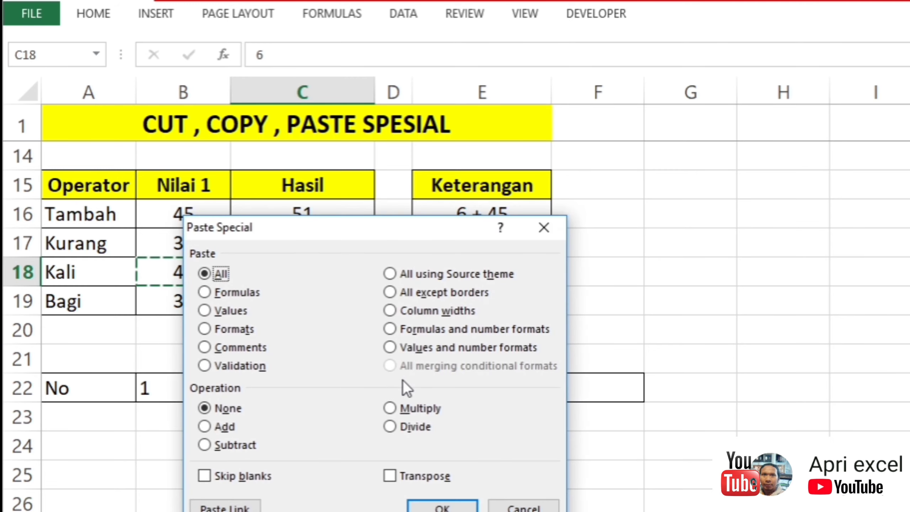
left_click(423, 413)
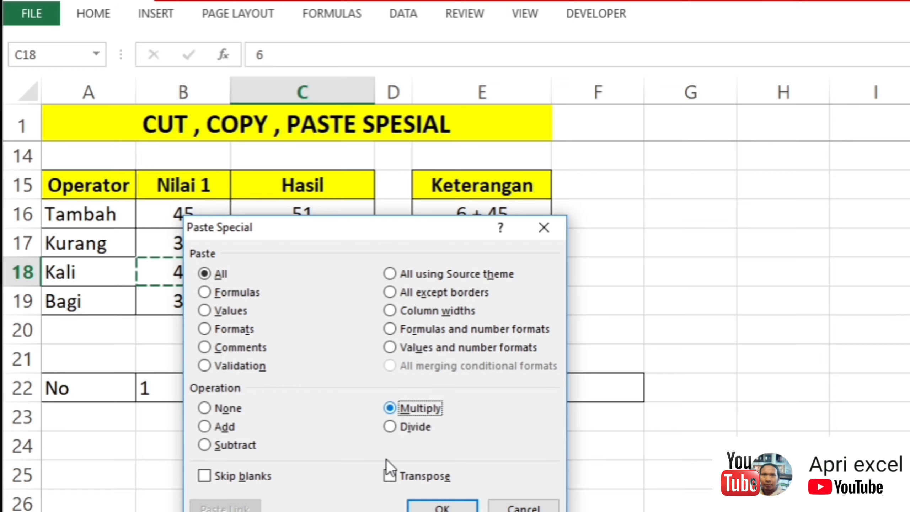
key("Return")
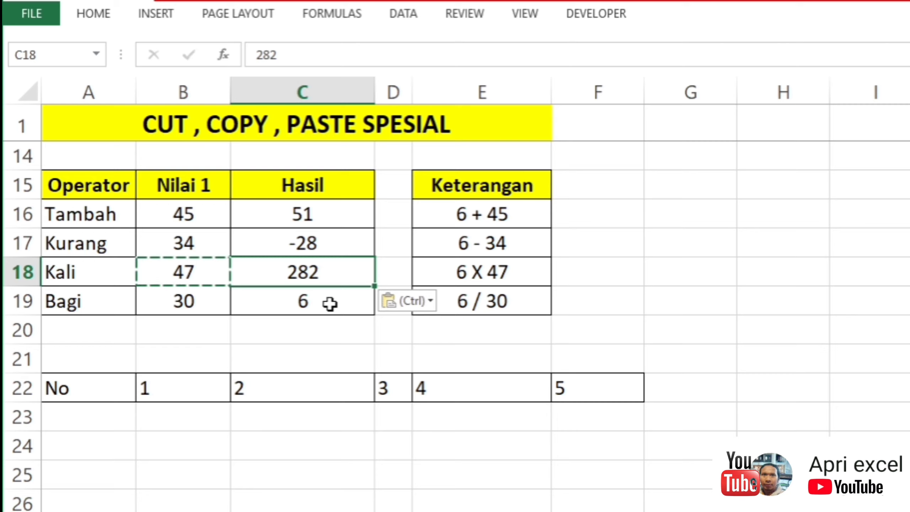
Step: Copy the Bagi row's Nilai 1 value in B19 and paste it into Hasil cell C19 with the Divide operation
left_click(201, 303)
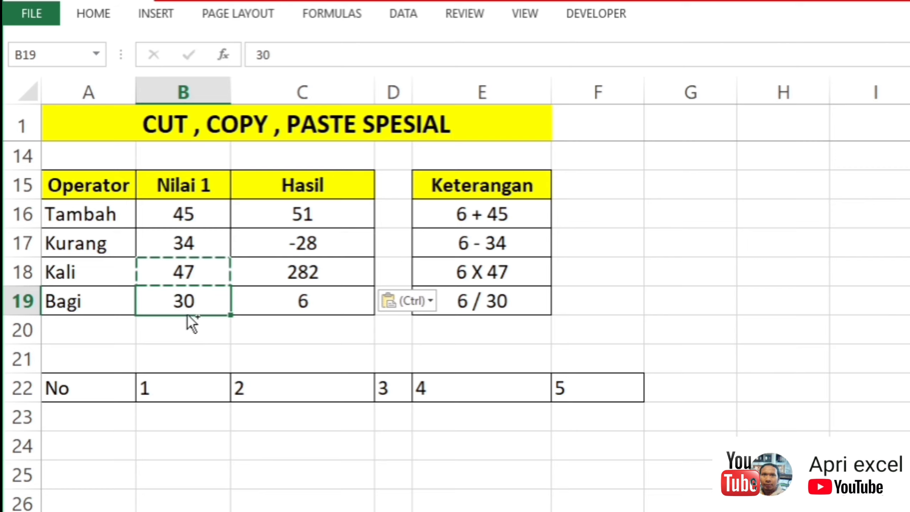
key("ctrl+c")
left_click(294, 299)
right_click(294, 300)
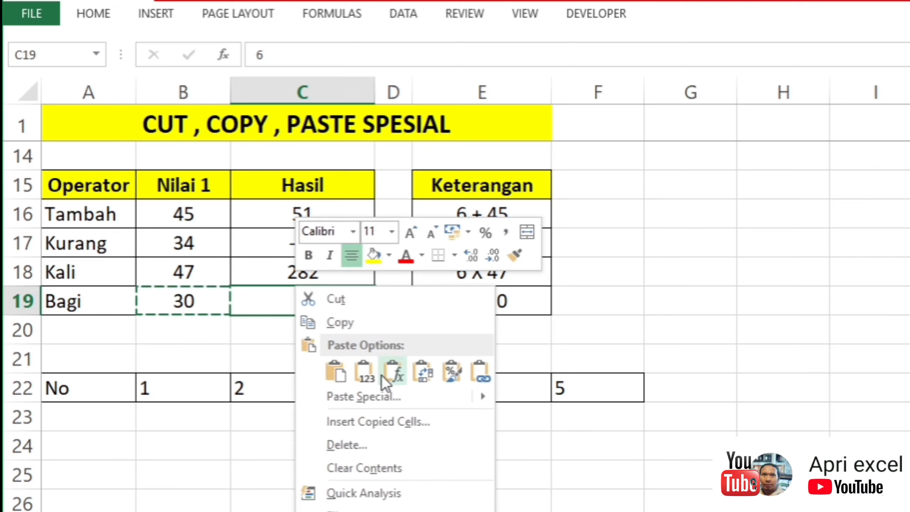
left_click(387, 393)
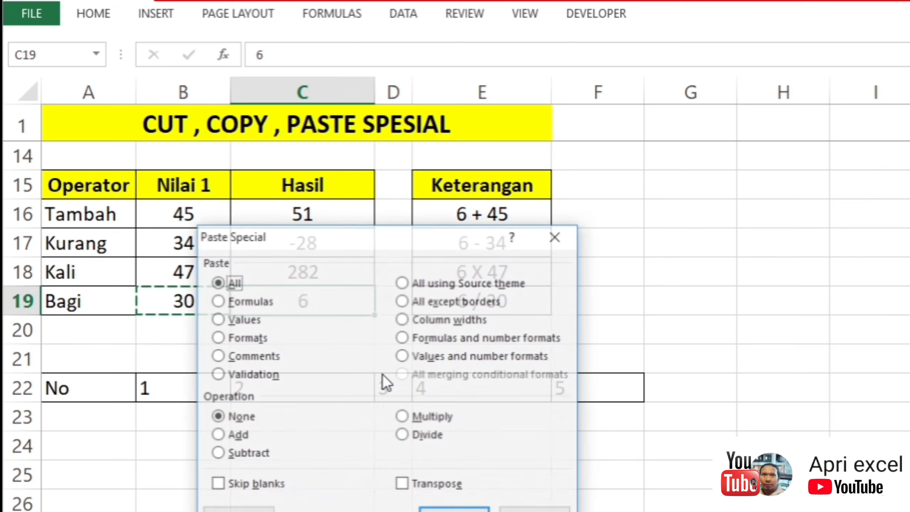
left_click(433, 437)
left_click(455, 508)
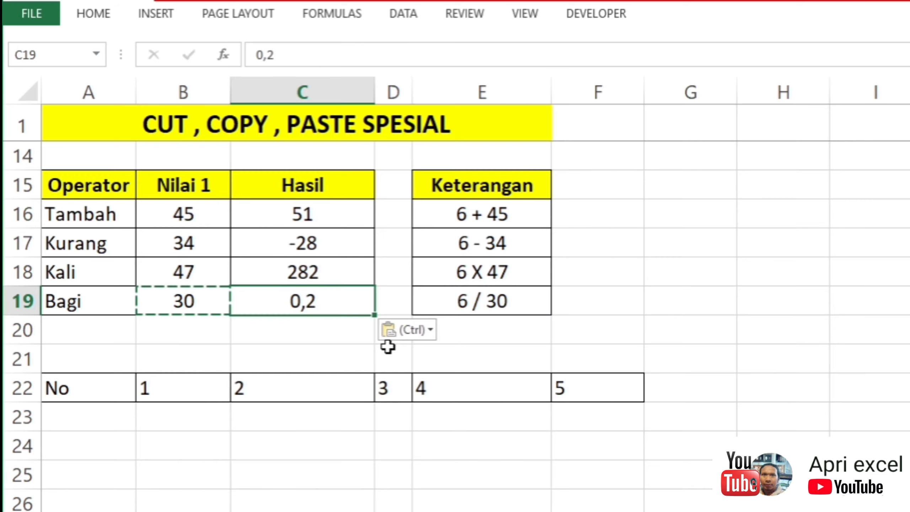
left_click(318, 327)
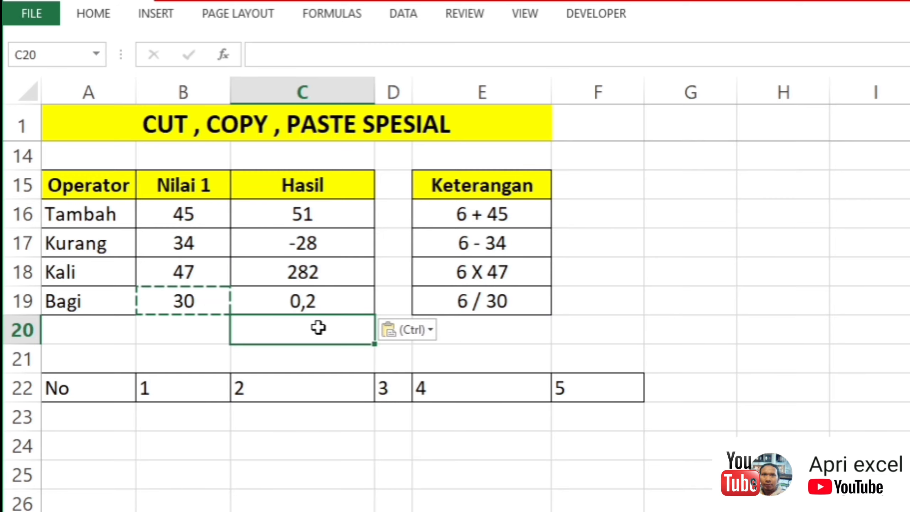
left_click(660, 306)
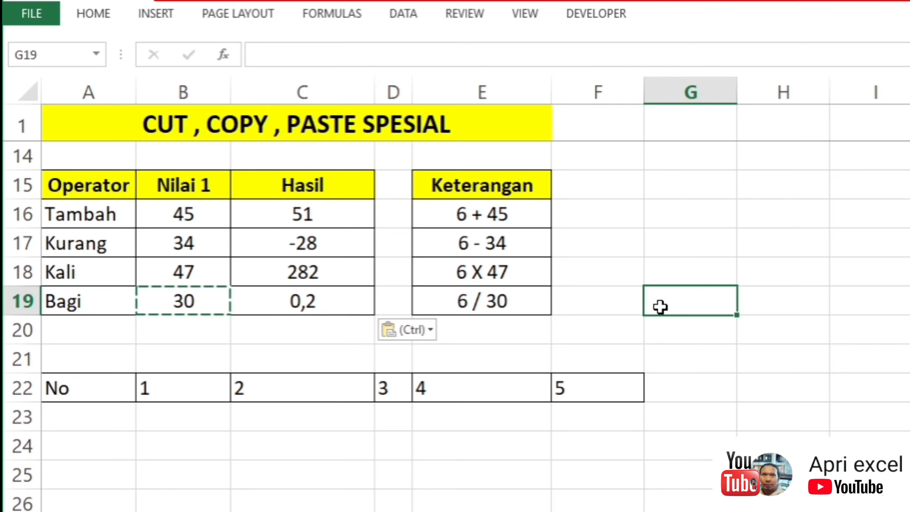
Step: Copy the horizontal No row A22:F22 and paste it transposed as a vertical list starting at B24
scroll(660, 306, "down", 2)
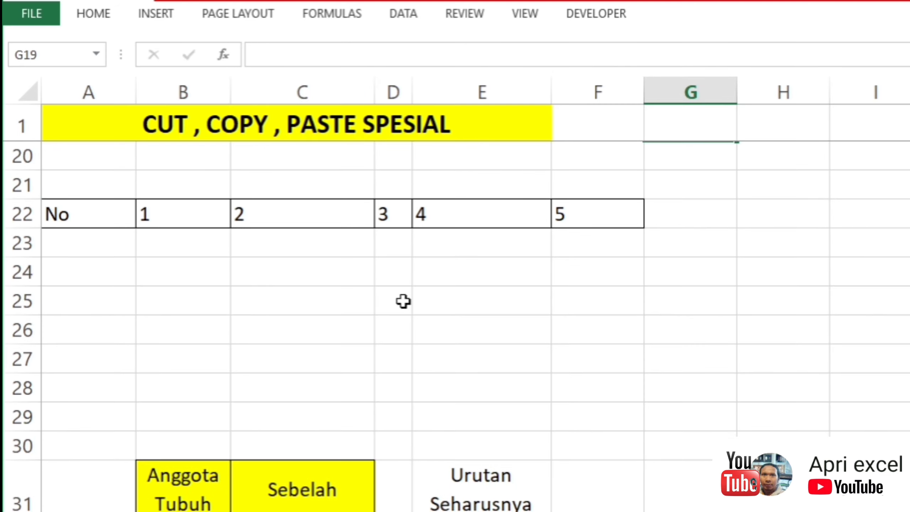
left_click(307, 297)
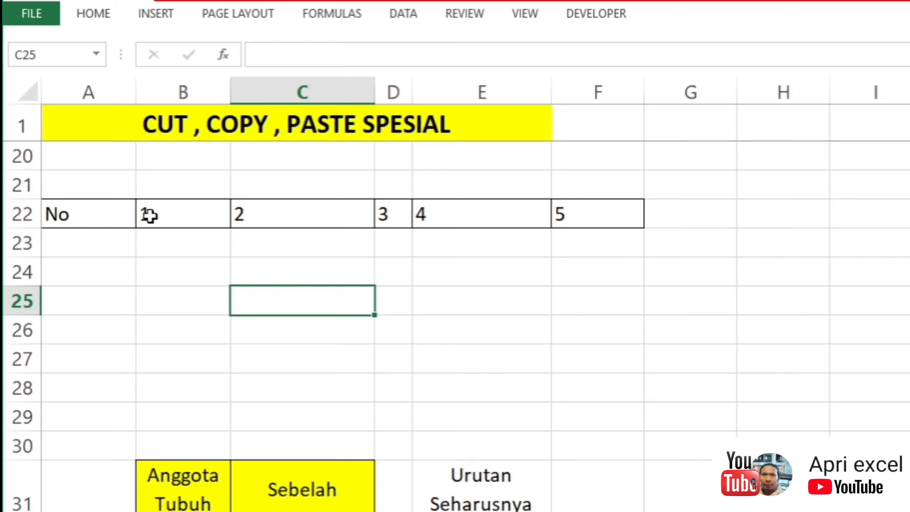
left_click_drag(79, 218, 590, 214)
key("ctrl+c")
left_click(154, 268)
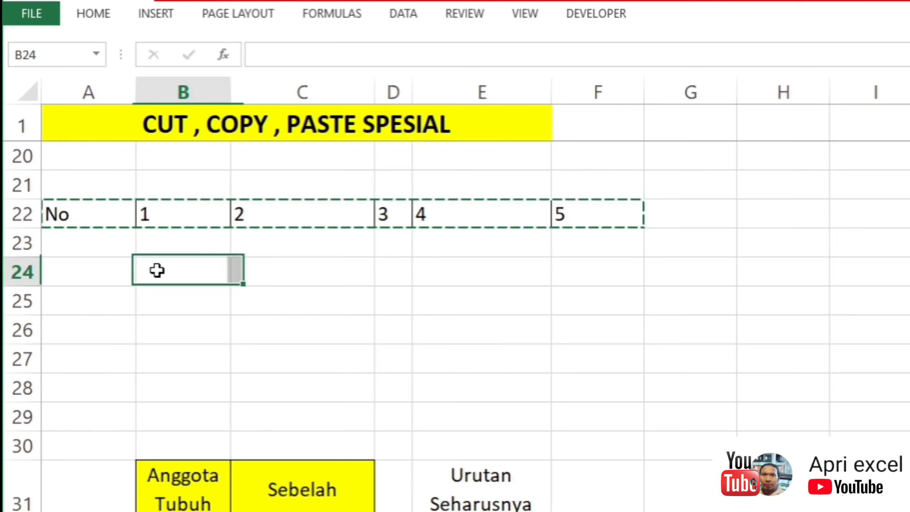
right_click(191, 268)
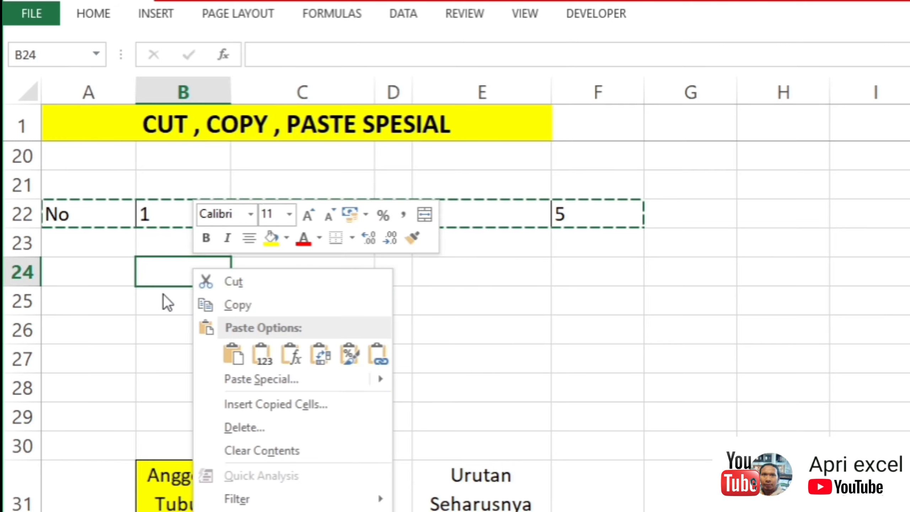
left_click(278, 382)
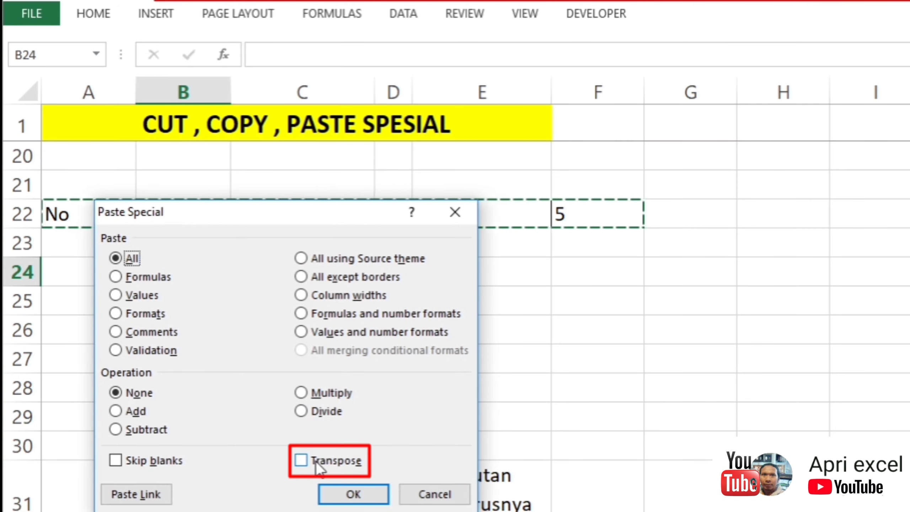
left_click(303, 462)
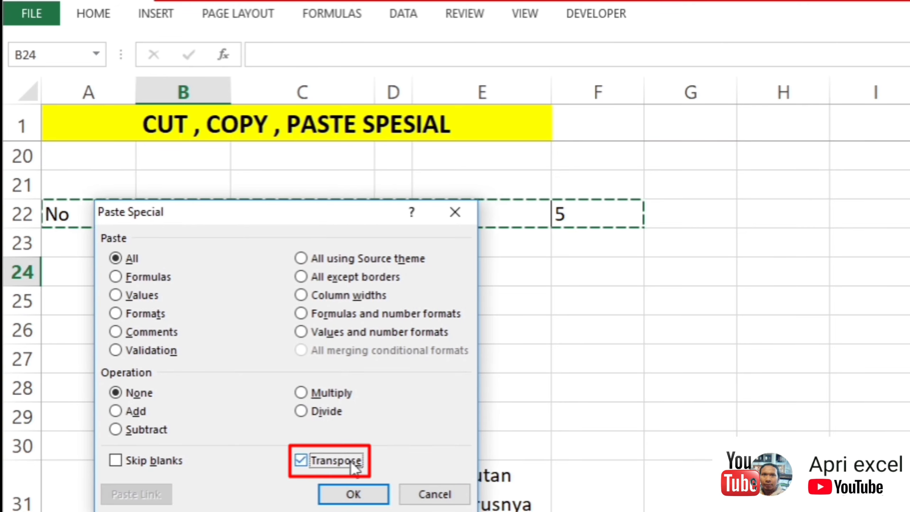
left_click(352, 494)
left_click(393, 300)
left_click_drag(172, 269, 167, 423)
left_click(443, 301)
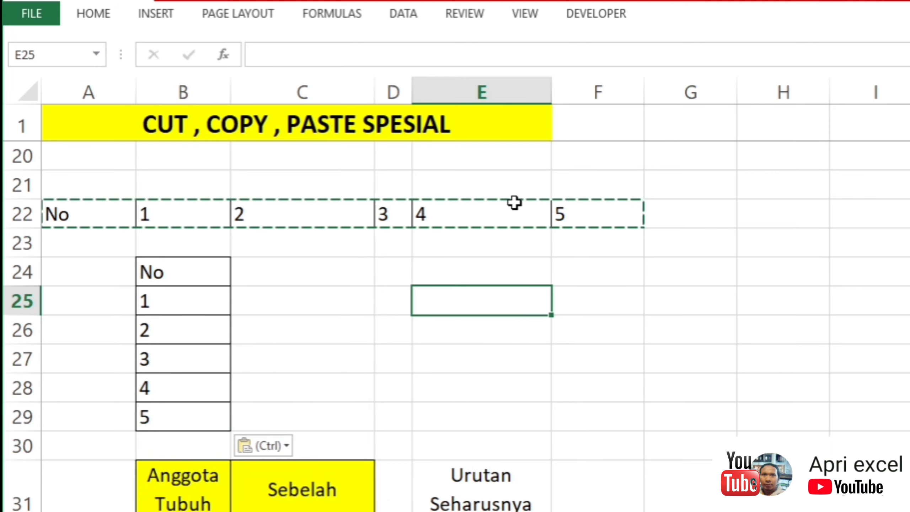
Step: Examine the Anggota Tubuh table against the Urutan Seharusnya column to find the row that is out of order
scroll(516, 203, "down", 4)
scroll(515, 202, "up", 1)
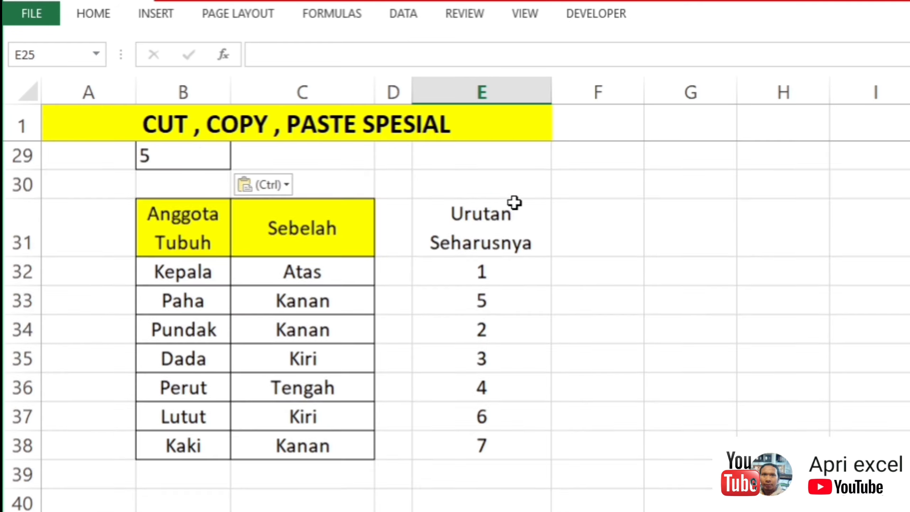
scroll(516, 201, "down", 1)
left_click(638, 195)
left_click(412, 203)
left_click(440, 217)
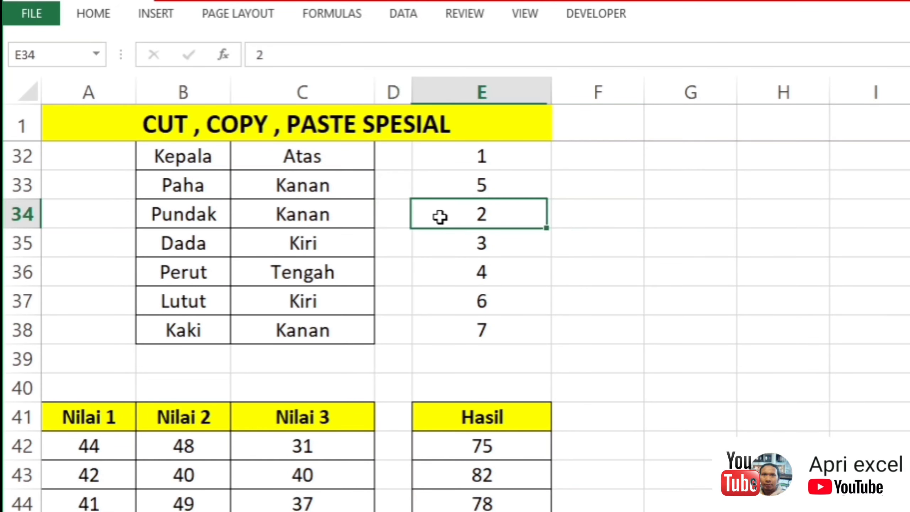
left_click(620, 208)
scroll(615, 208, "up", 1)
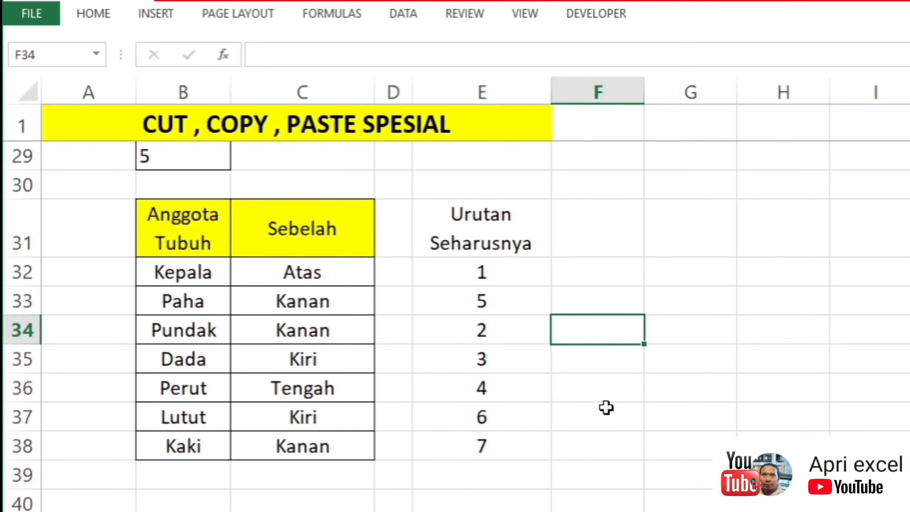
key("Down")
key("Down")
key("Down")
key("Down")
key("Down")
key("Down")
key("Down")
key("Down")
key("Down")
key("Down")
key("Down")
key("Down")
key("Down")
key("Down")
key("Down")
key("Down")
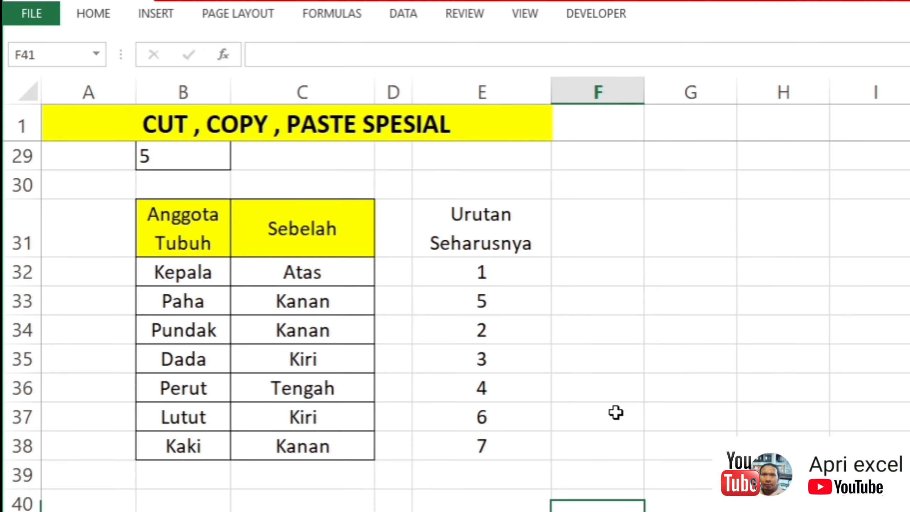
key("Up")
key("Up")
key("Up")
key("Up")
key("Up")
key("Up")
key("Up")
key("Up")
key("Up")
key("Up")
key("Up")
key("Up")
key("Up")
key("Up")
key("Up")
key("Up")
key("Up")
key("Up")
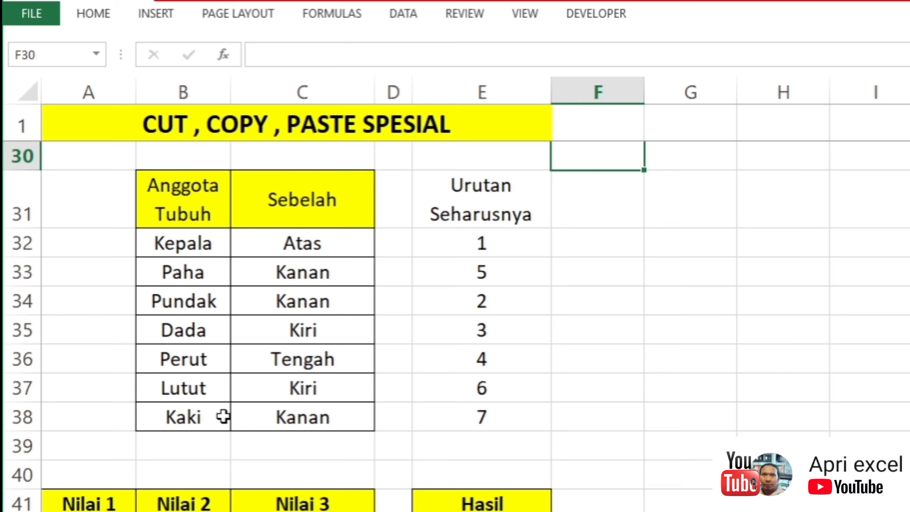
left_click(28, 274)
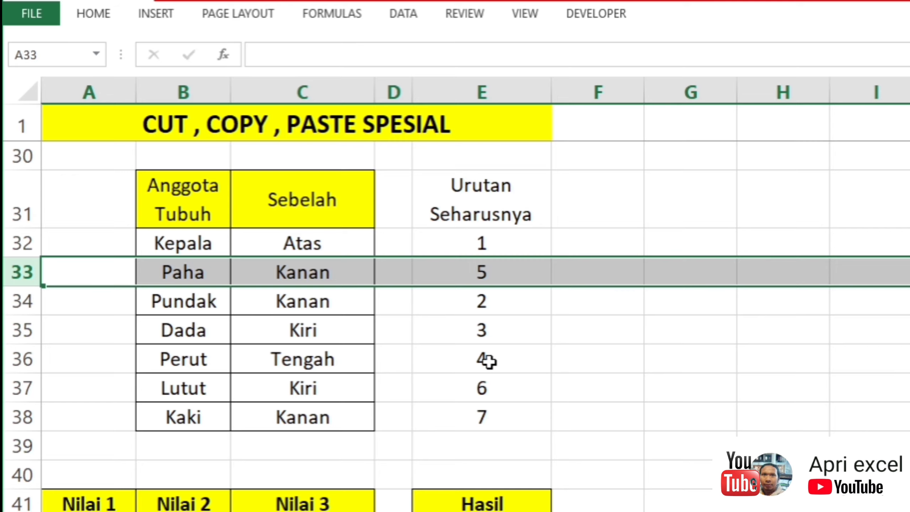
left_click(253, 328)
left_click(178, 272)
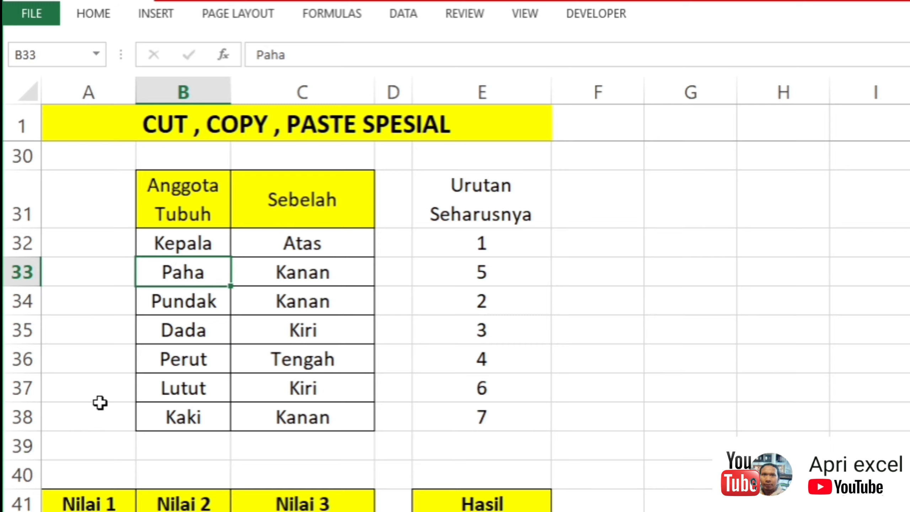
Step: Insert a blank row above the Lutut row, at row 37 of the Anggota Tubuh table
left_click(25, 415)
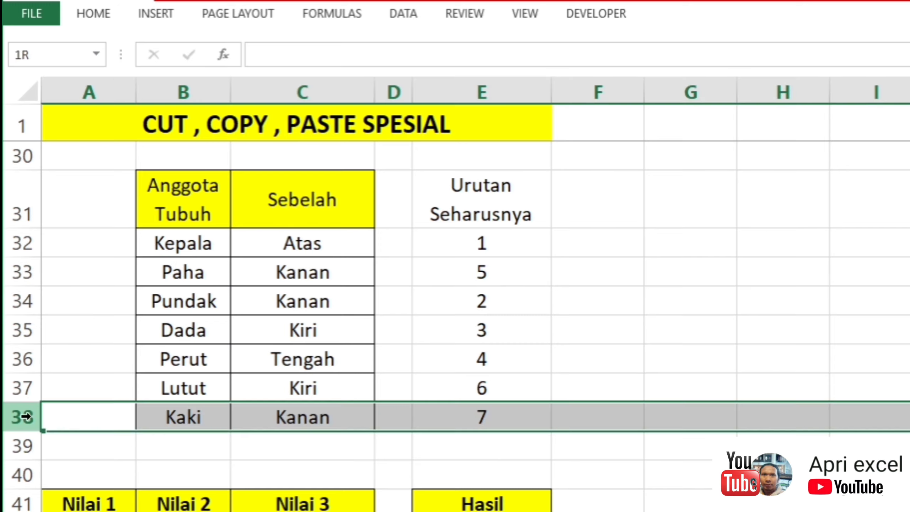
left_click(25, 387)
right_click(34, 390)
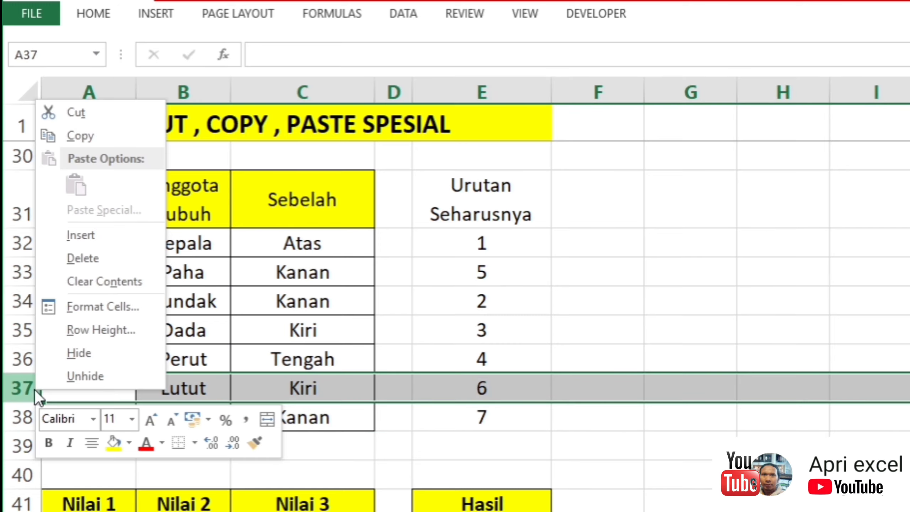
left_click(148, 234)
left_click(235, 294)
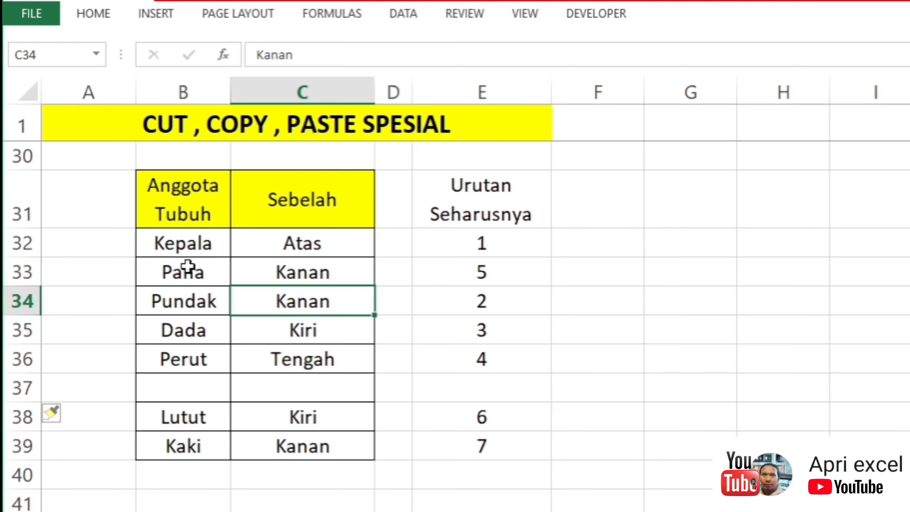
Step: Cut the entire Paha row 33 and paste it into the blank row 37 between Perut and Lutut
left_click_drag(187, 268, 327, 275)
key("ctrl+x")
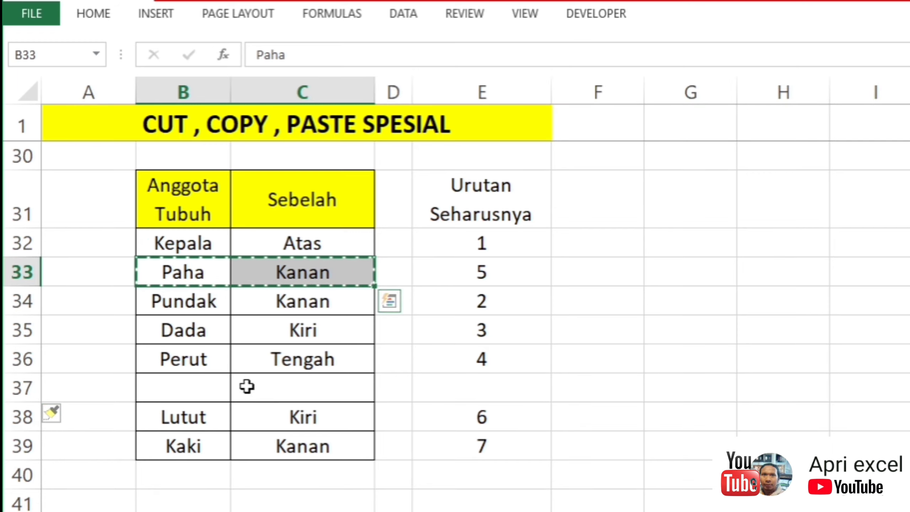
left_click(29, 272)
key("ctrl+x")
left_click(21, 386)
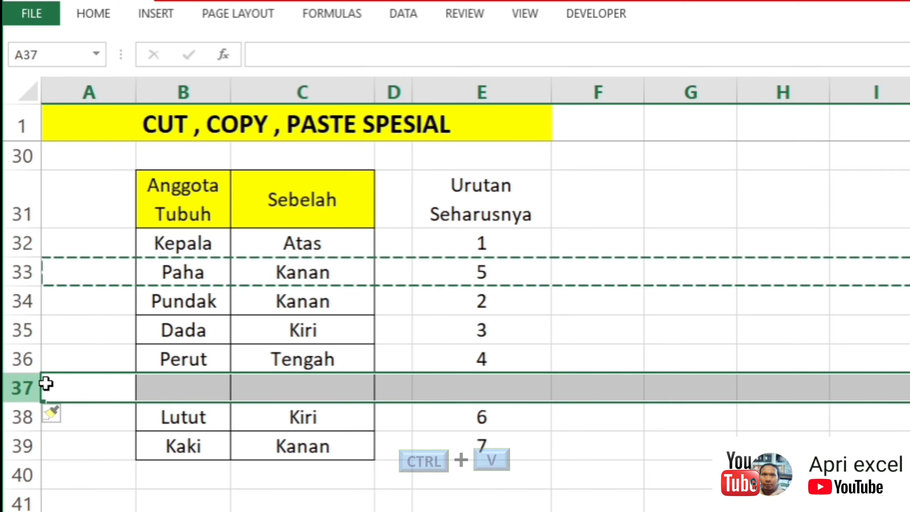
key("ctrl+v")
left_click(236, 333)
Step: Delete the empty row 33 between the Kepala and Pundak rows
left_click(22, 272)
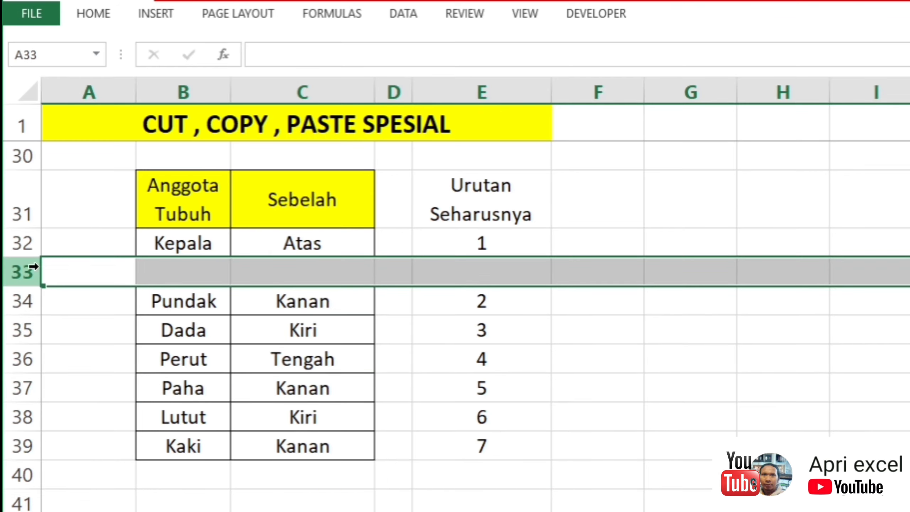
right_click(35, 269)
left_click(98, 427)
left_click(379, 357)
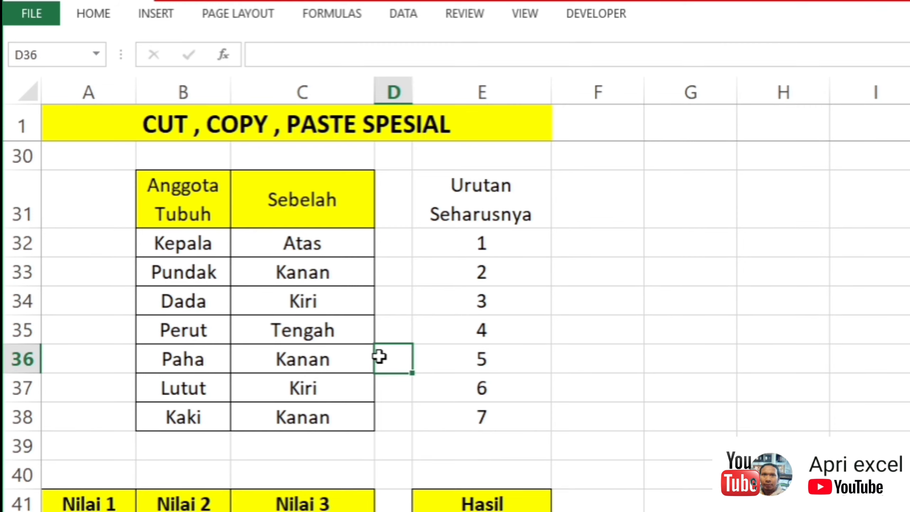
Step: Enter z in cells D36 and D39, next to and just below the Anggota Tubuh table
type("z")
scroll(382, 356, "up", 1)
left_click(491, 308)
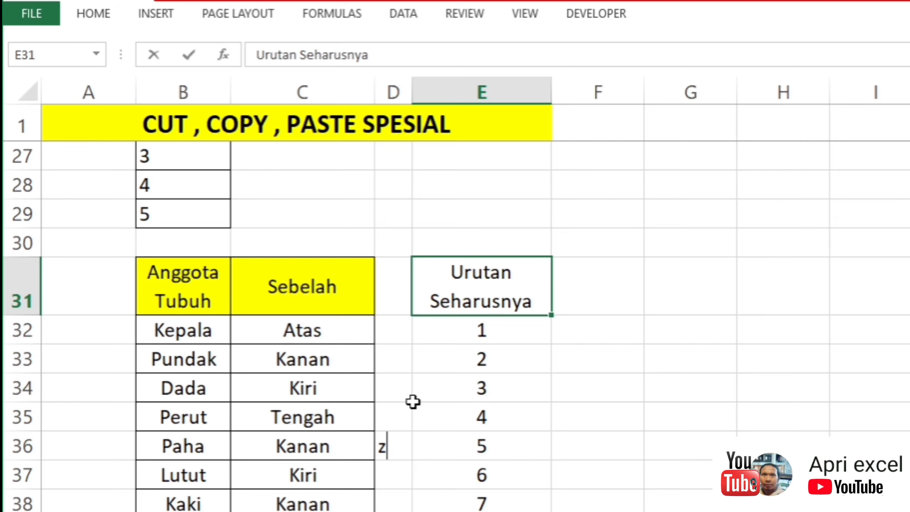
scroll(467, 462, "up", 1)
left_click(467, 471)
scroll(466, 448, "down", 2)
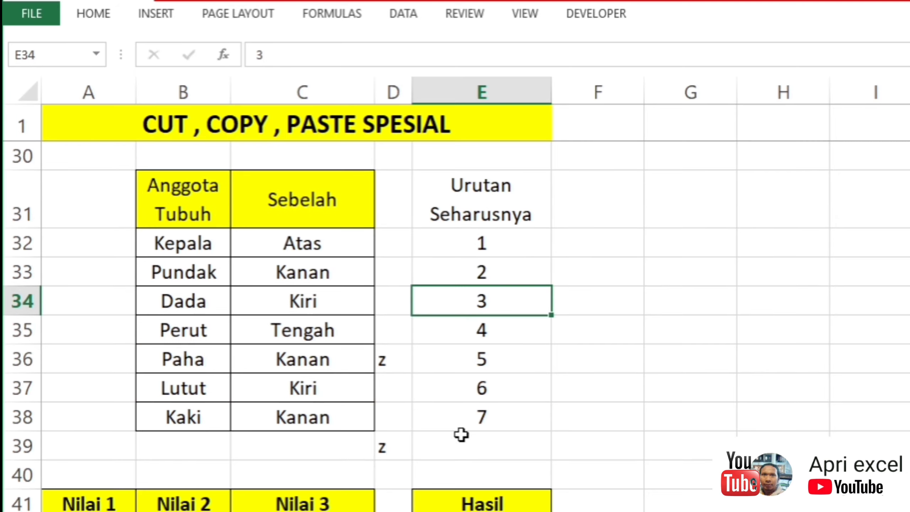
Step: Undo the empty row deletion, the Paha row move and the blank row insertion in the Anggota Tubuh table
left_click(460, 423)
key("ctrl+z")
key("ctrl+z")
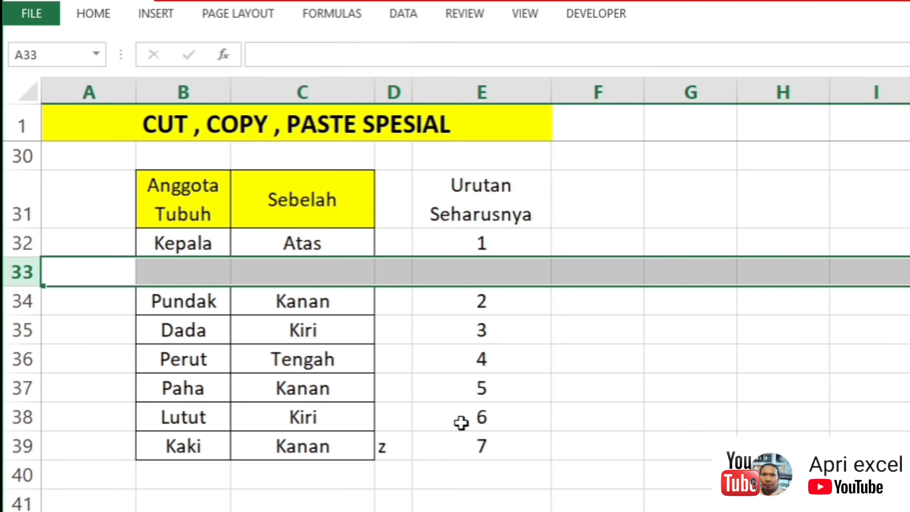
key("ctrl+z")
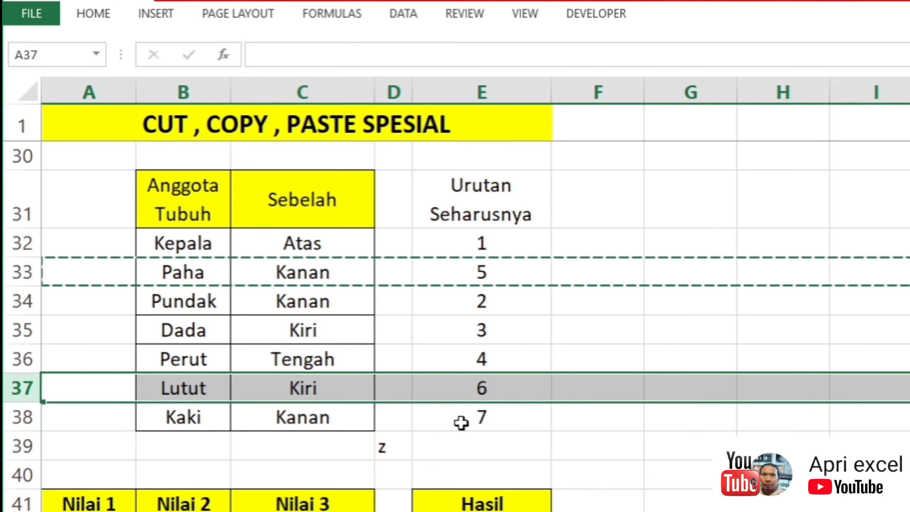
left_click(623, 343)
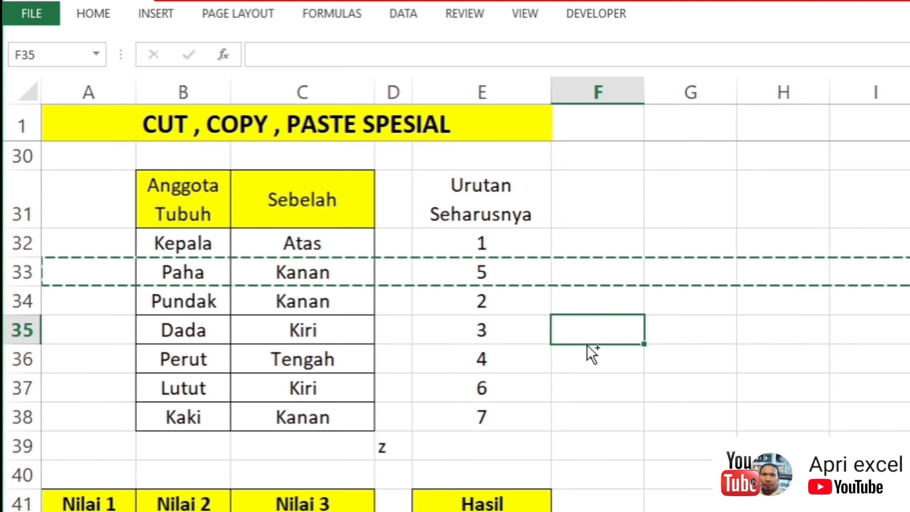
key("Escape")
left_click(617, 276)
scroll(616, 276, "down", 1)
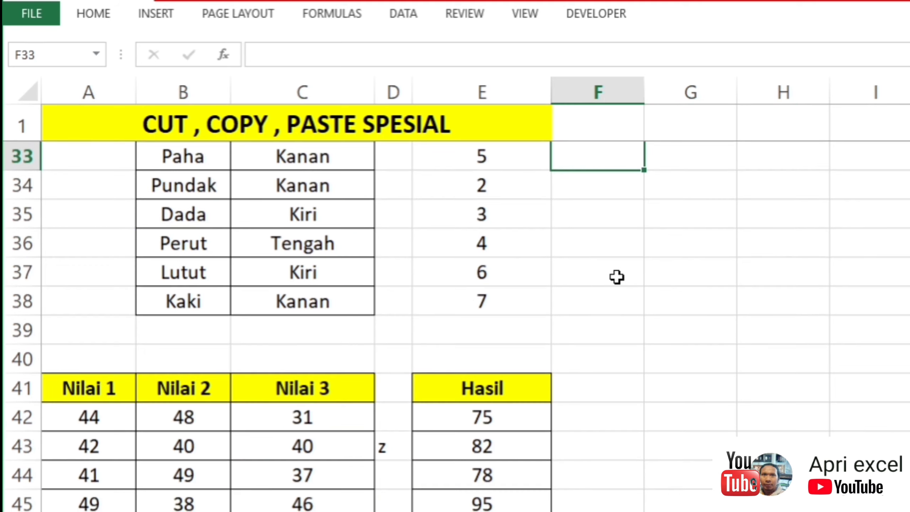
Step: Cut the entire Paha row 33 and insert the cut cells above the Lutut row 37
scroll(616, 276, "up", 1)
left_click(9, 282)
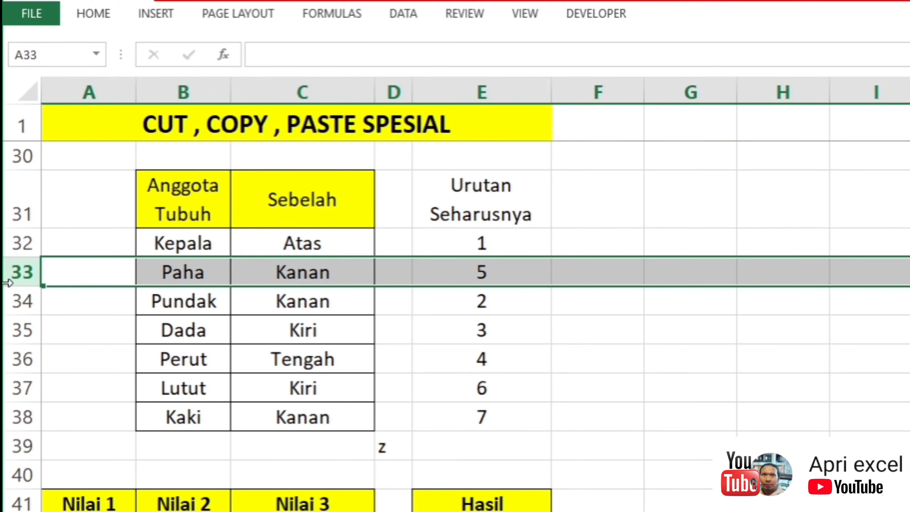
right_click(34, 272)
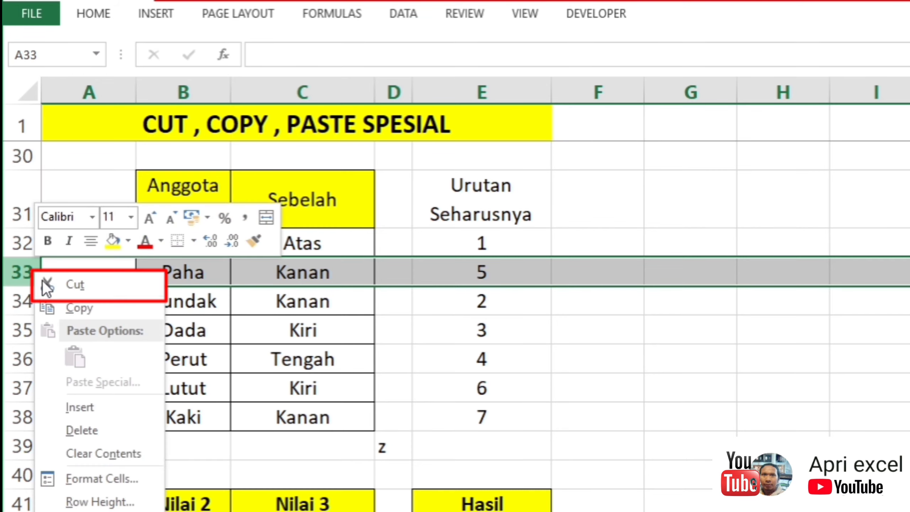
left_click(64, 281)
left_click(22, 390)
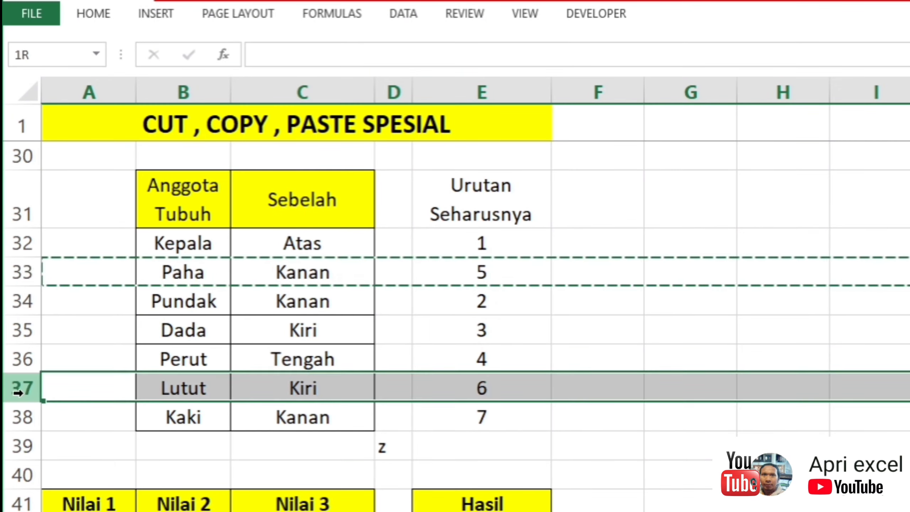
right_click(22, 391)
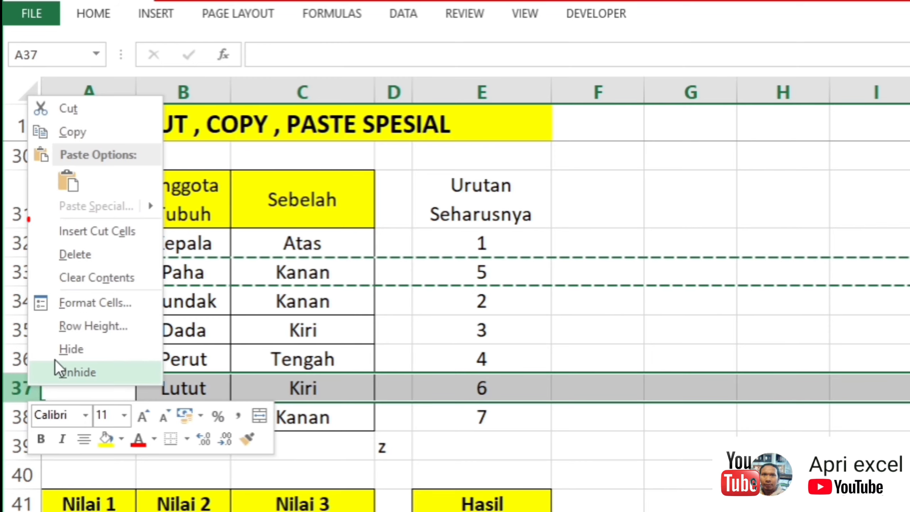
left_click(127, 235)
left_click(490, 338)
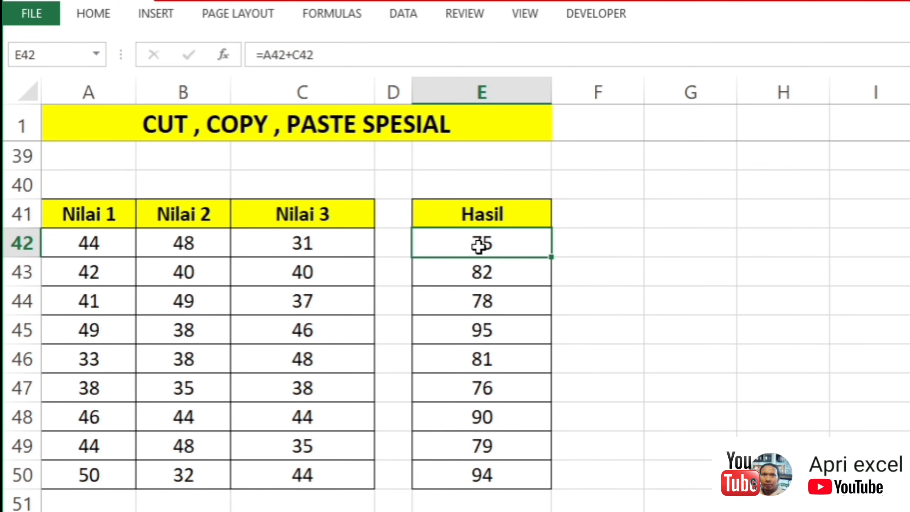
Step: Examine which Nilai columns the formula in the first Hasil cell, E42, adds together
double_click(479, 246)
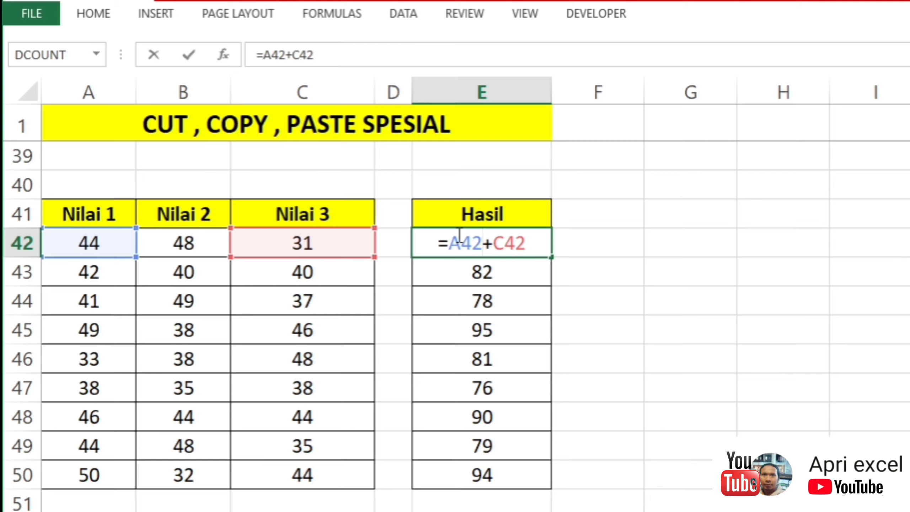
left_click(580, 216)
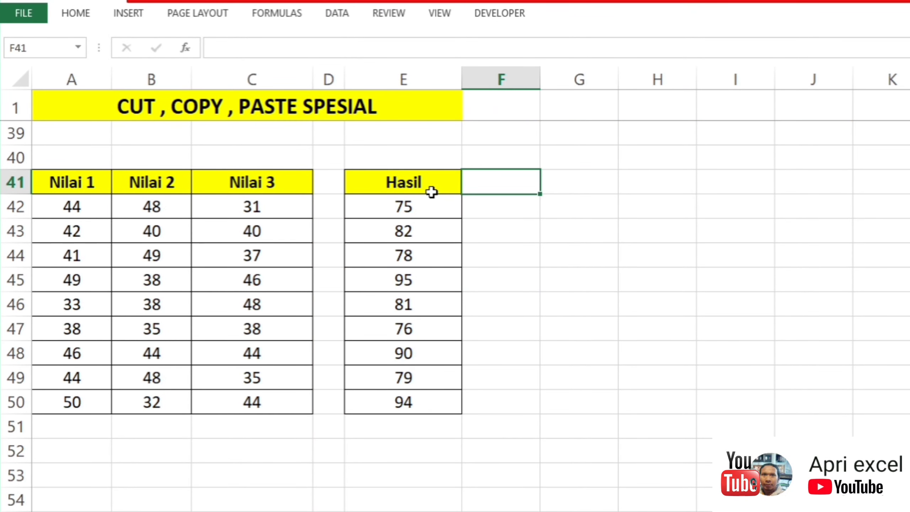
left_click(420, 198)
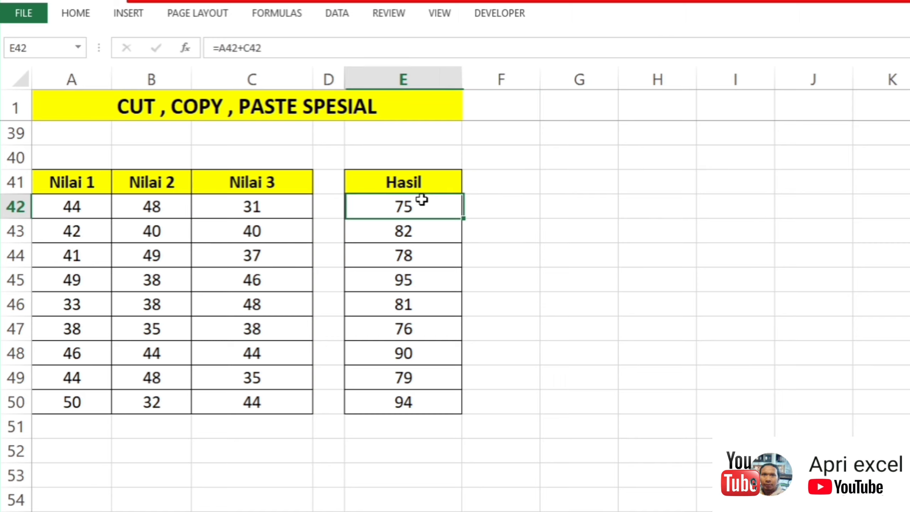
double_click(426, 206)
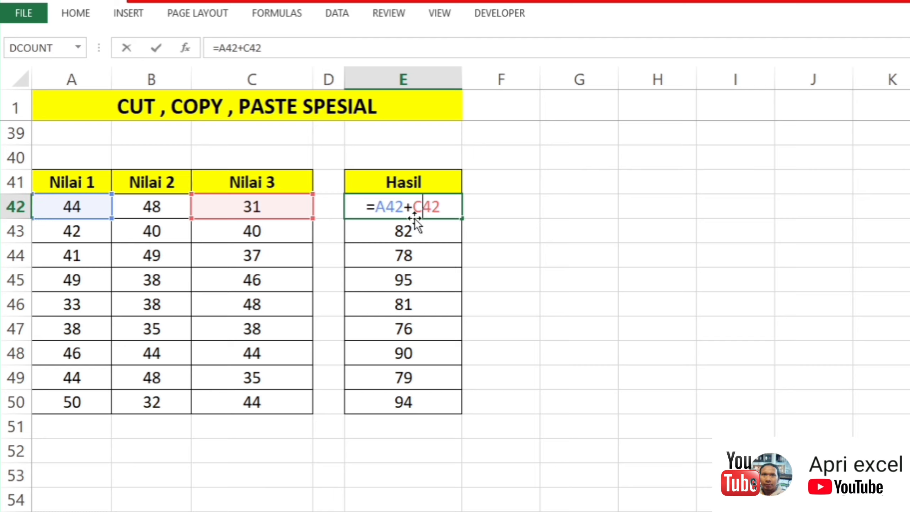
key("ctrl+Return")
left_click(522, 205)
Step: Replace every c with b in the Hasil formulas in E42:E50 and check the formula in E42
mouse_move(430, 209)
left_mouse_down()
mouse_move(442, 420)
mouse_move(423, 391)
left_mouse_up()
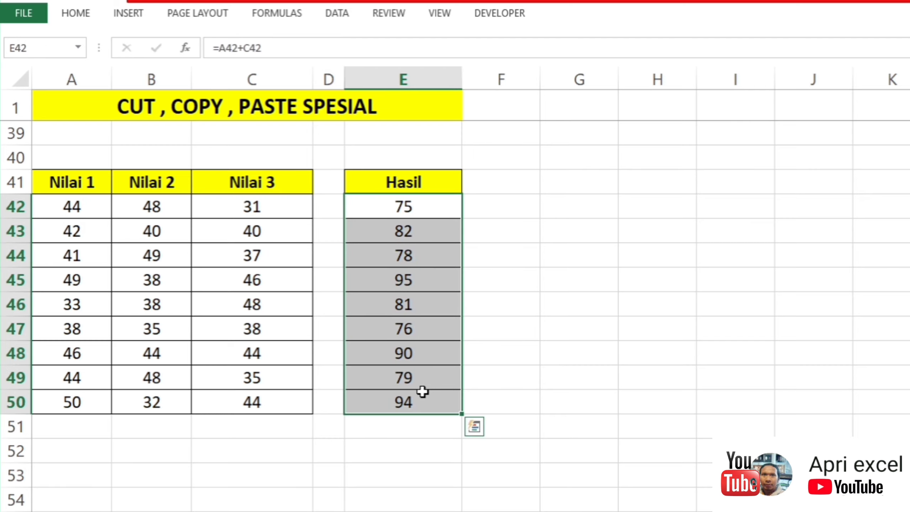
key("ctrl+h")
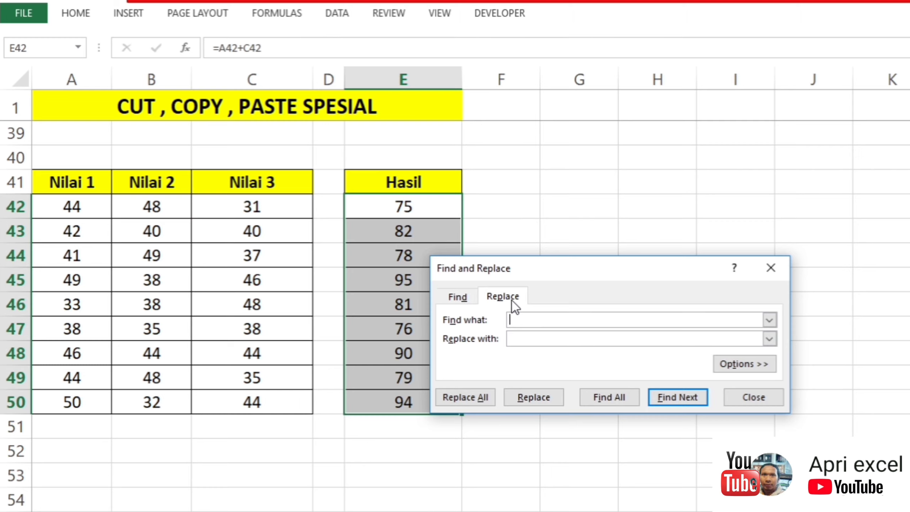
left_click_drag(547, 278, 596, 192)
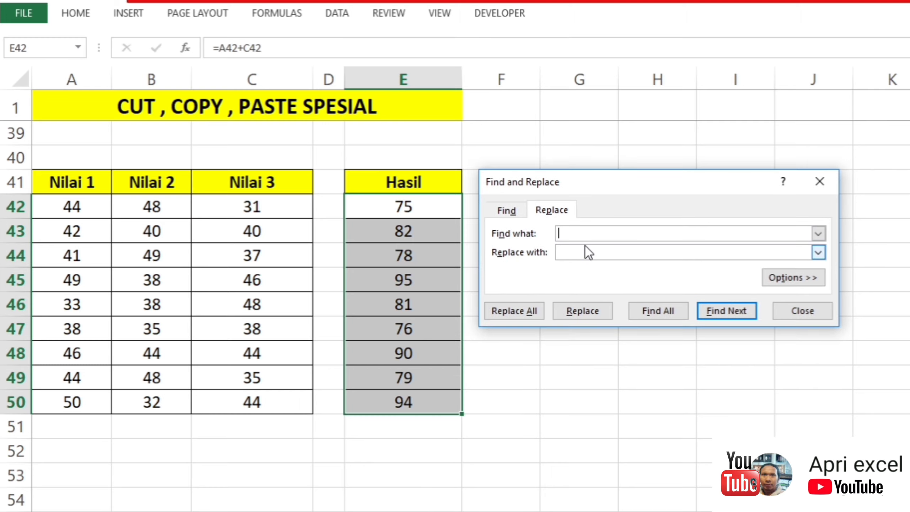
type("c")
left_click(597, 253)
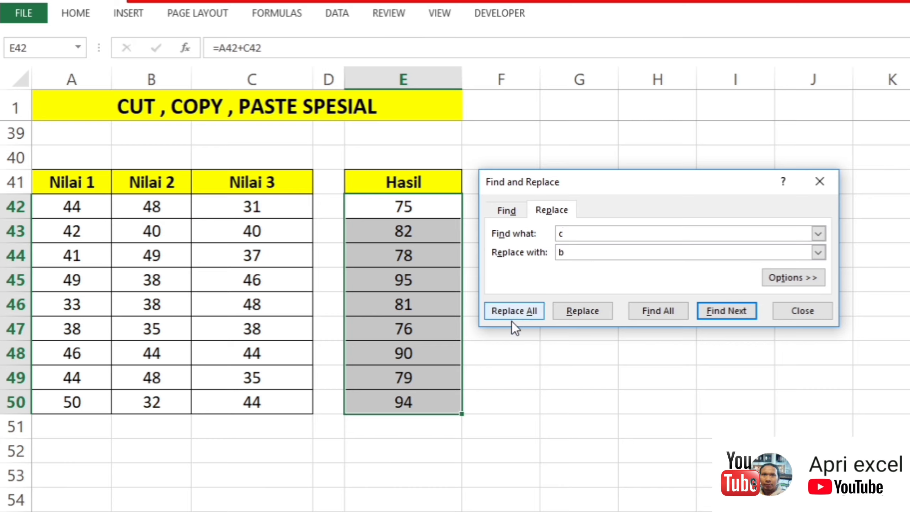
left_click(522, 310)
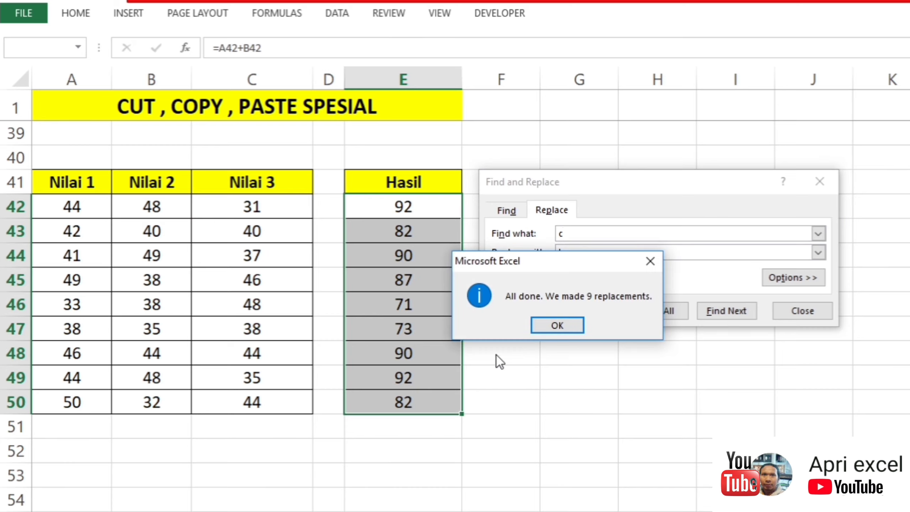
left_click(555, 325)
left_click(820, 181)
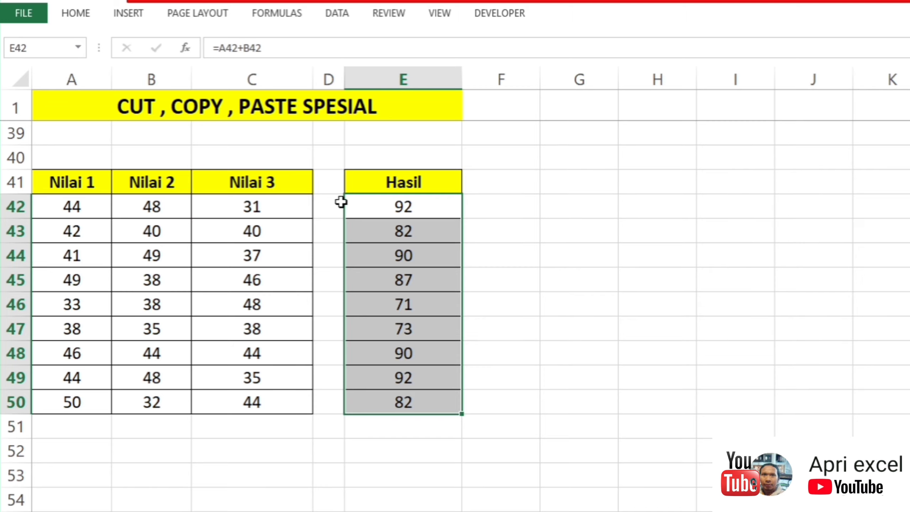
double_click(403, 212)
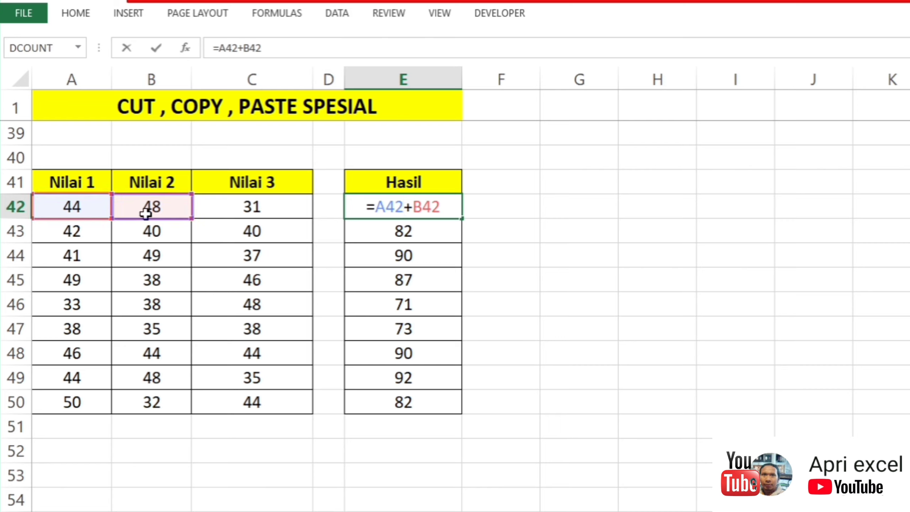
key("Return")
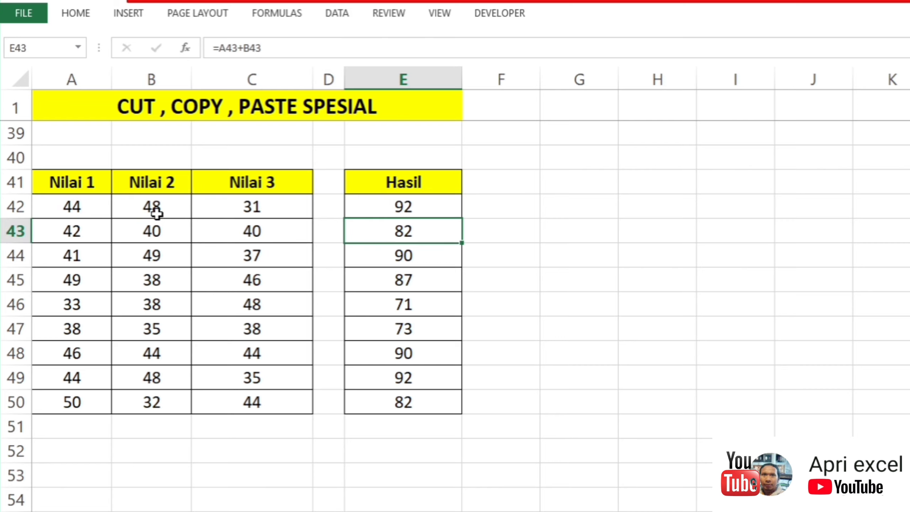
left_click(348, 213)
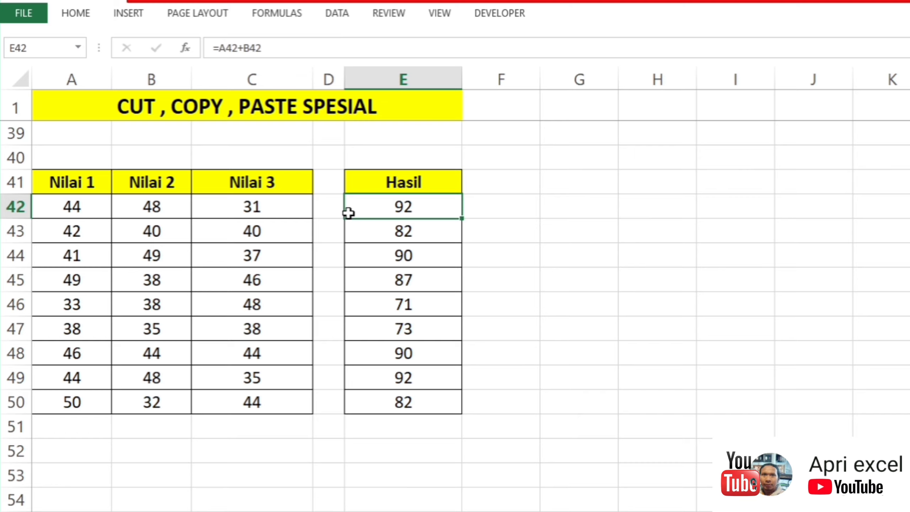
Step: Replace every a with c in the Hasil formulas in E42:E50 and check the references in E42
mouse_move(388, 206)
left_mouse_down()
mouse_move(409, 307)
mouse_move(405, 402)
left_mouse_up()
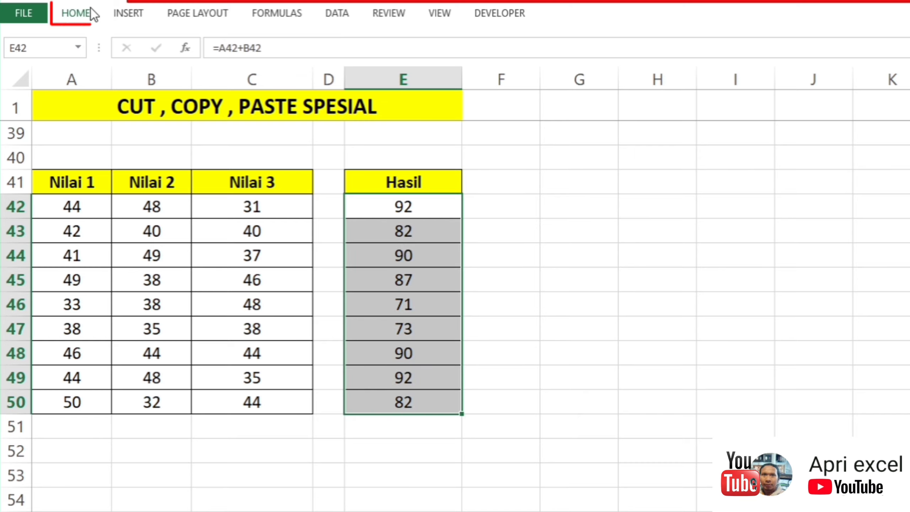
left_click(86, 14)
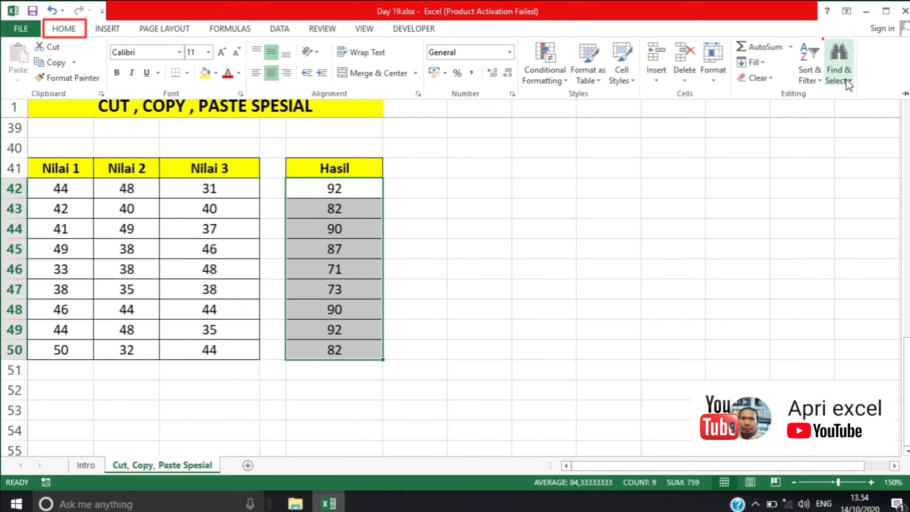
left_click(836, 65)
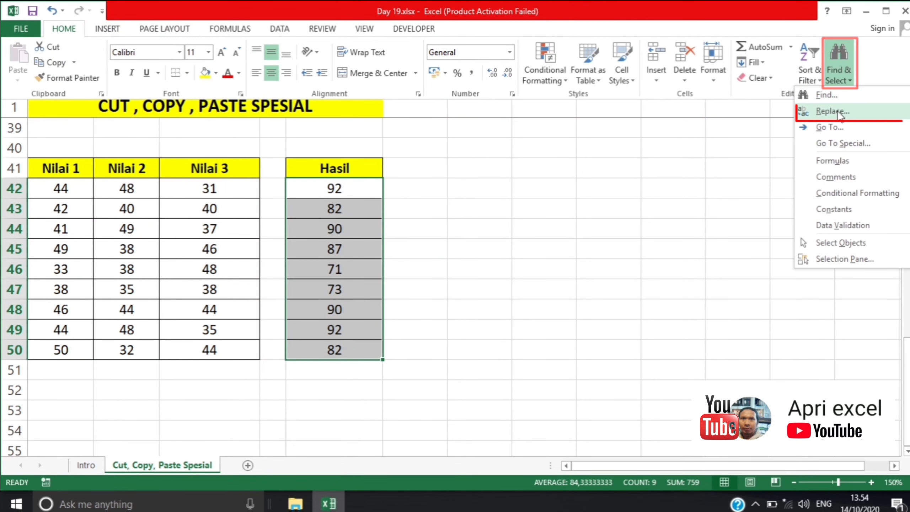
left_click(831, 111)
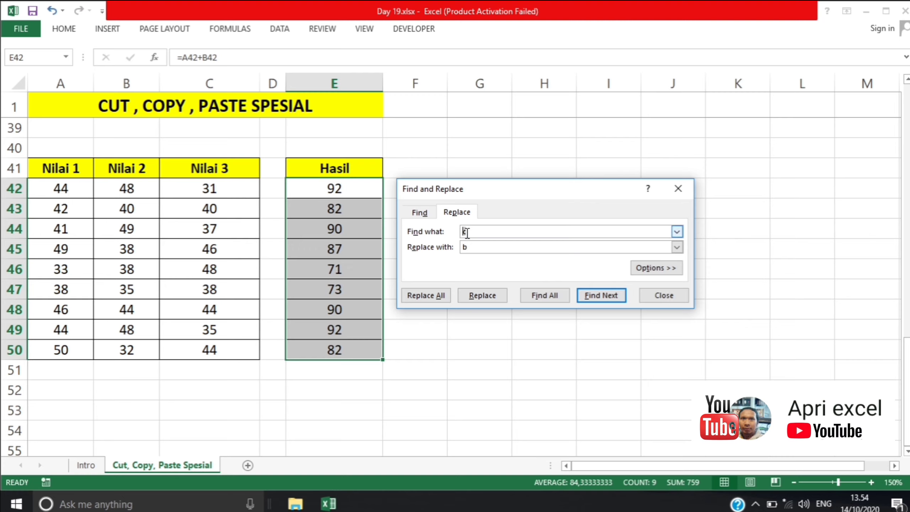
type("a")
key("Tab")
type("d")
left_click(426, 295)
key("Return")
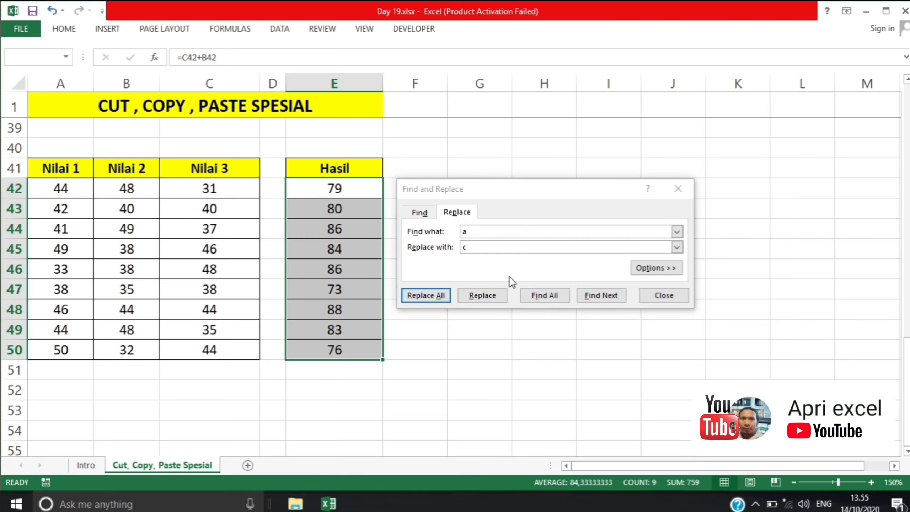
left_click(678, 189)
left_click(503, 186)
double_click(309, 189)
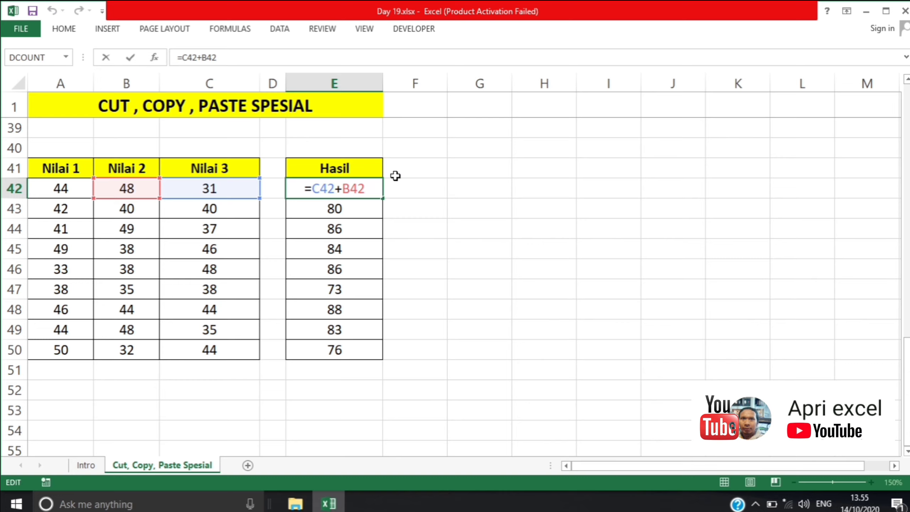
key("Return")
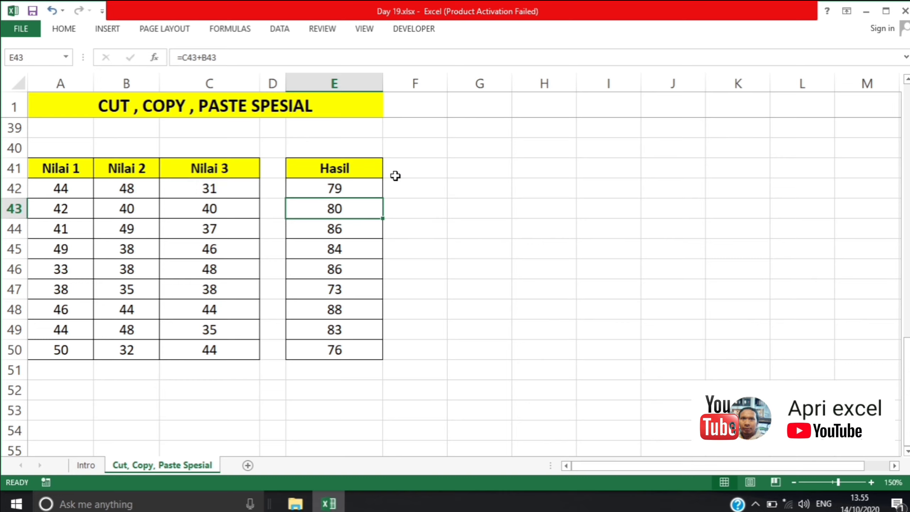